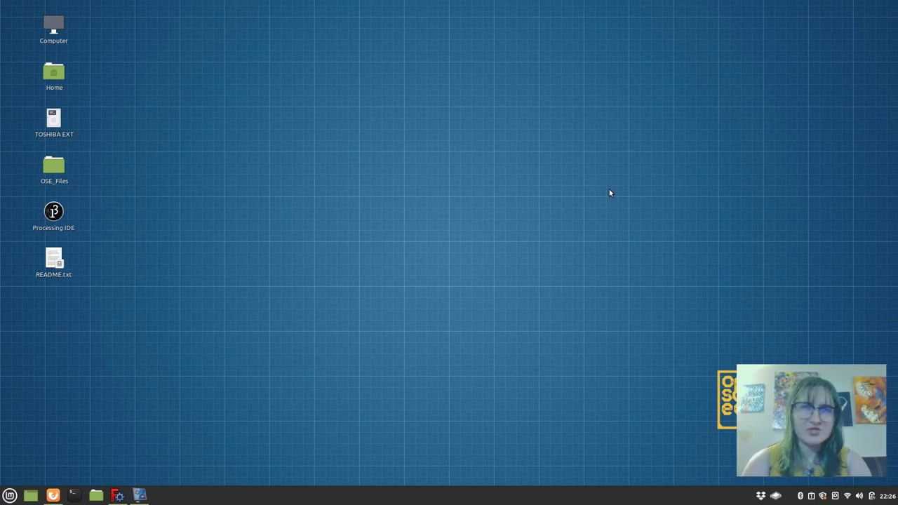
# - Launch Inkscape from the applications menu
pyautogui.click(7, 496)
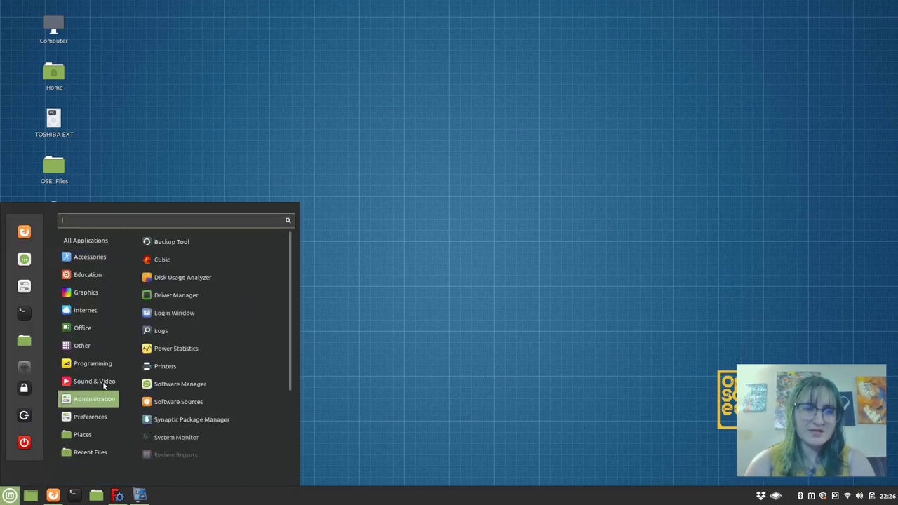
pyautogui.moveTo(101, 317)
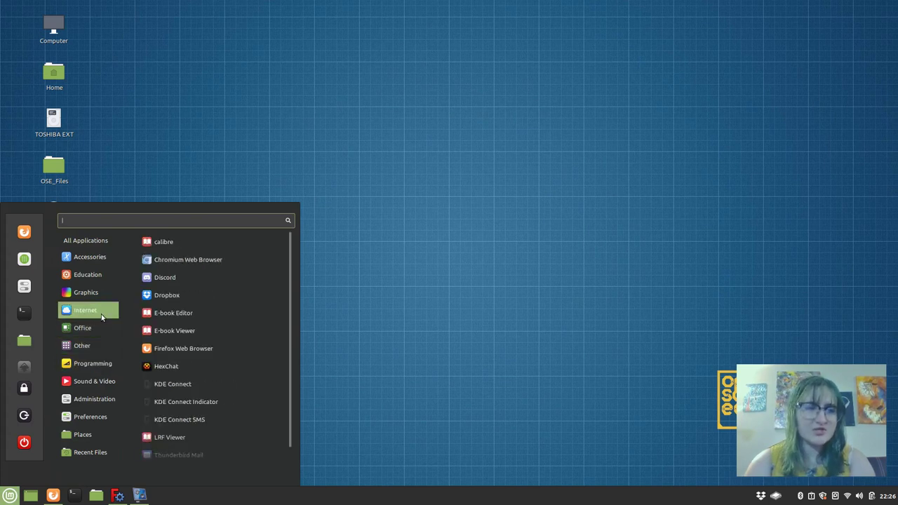
pyautogui.moveTo(98, 293)
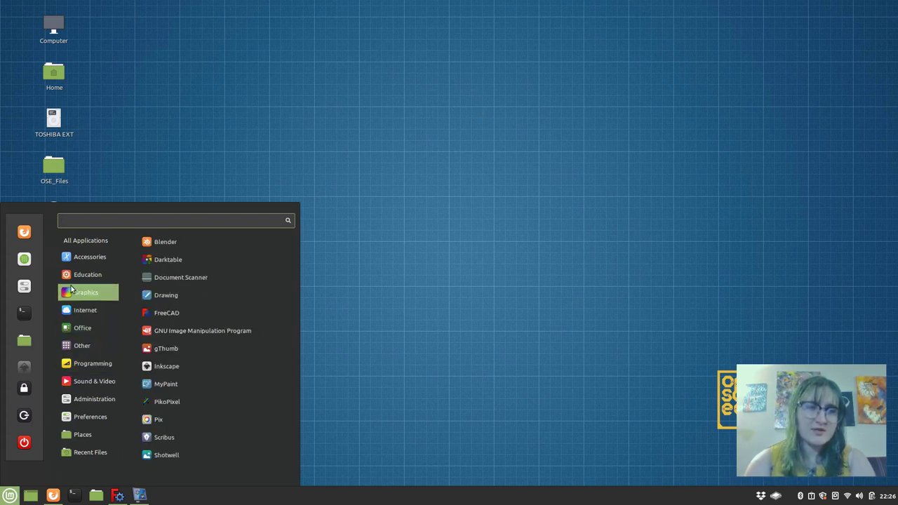
pyautogui.click(191, 367)
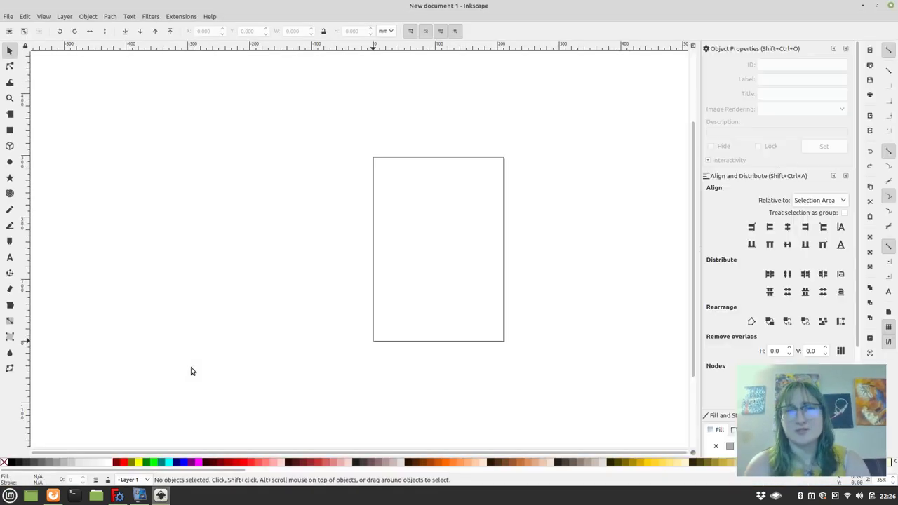
# - Create a new document from the General Plotter Template
pyautogui.click(9, 15)
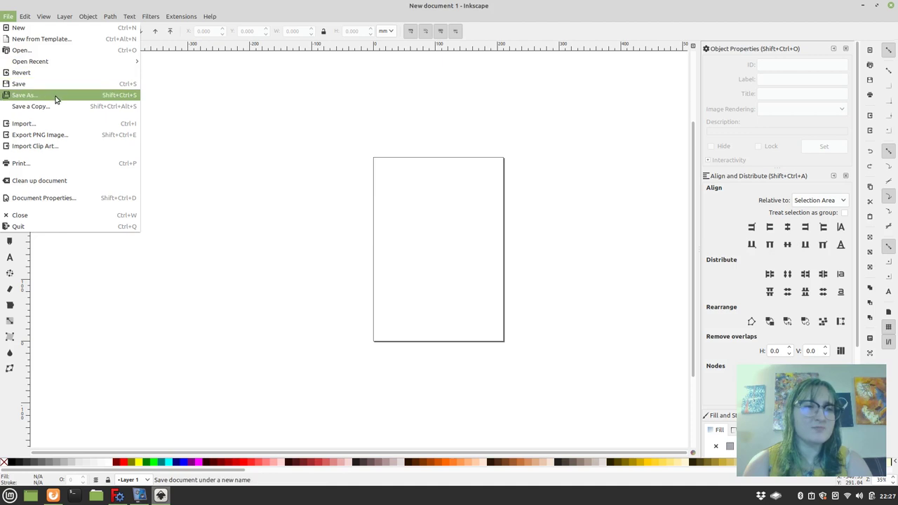
pyautogui.click(61, 39)
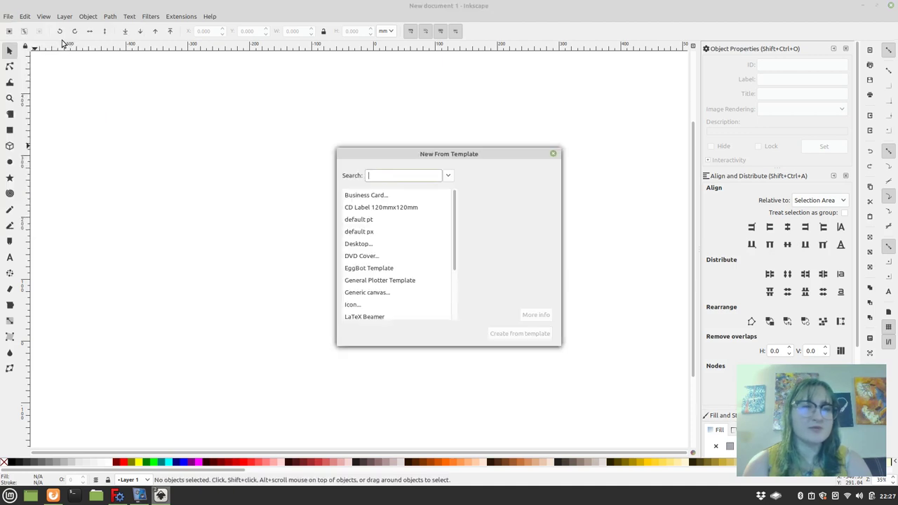
pyautogui.click(414, 284)
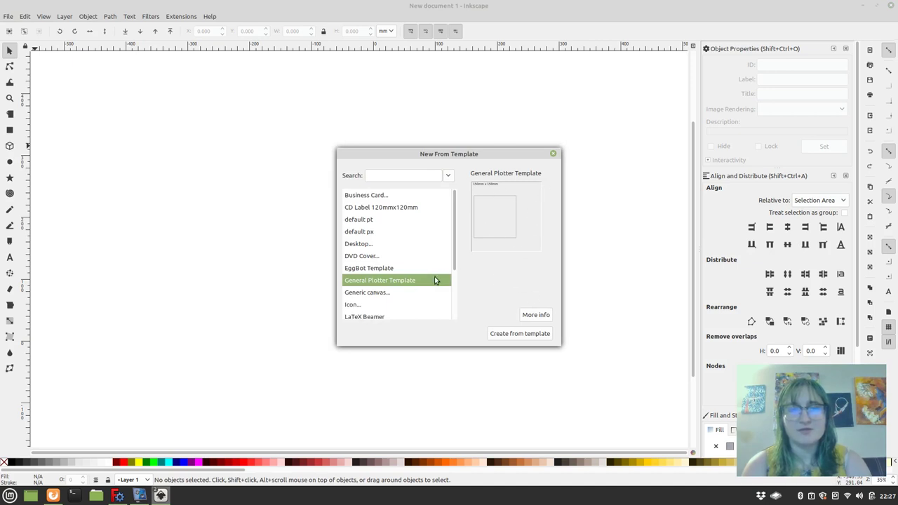
pyautogui.click(522, 334)
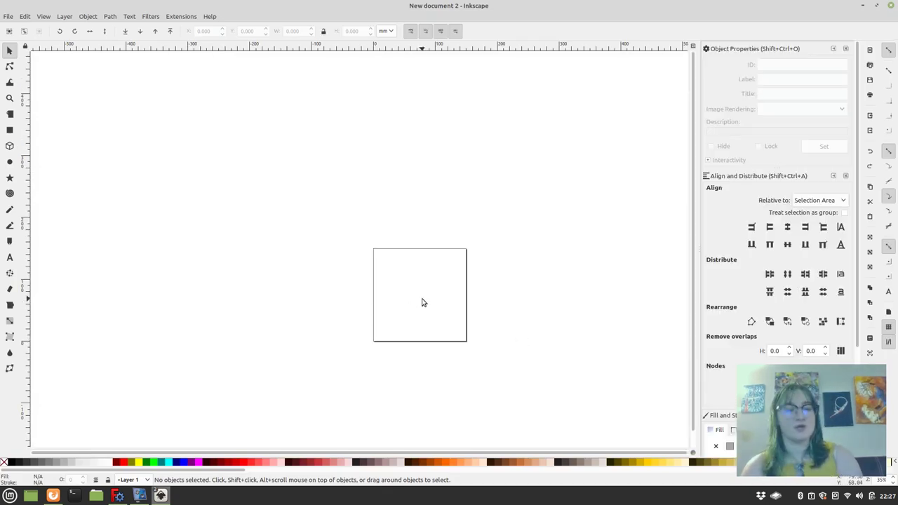
# - Draw a flowed text frame on the page and type 'HELLO WOLRD'
pyautogui.keyDown('ctrl'); pyautogui.scroll(3, 412, 298); pyautogui.keyUp('ctrl')
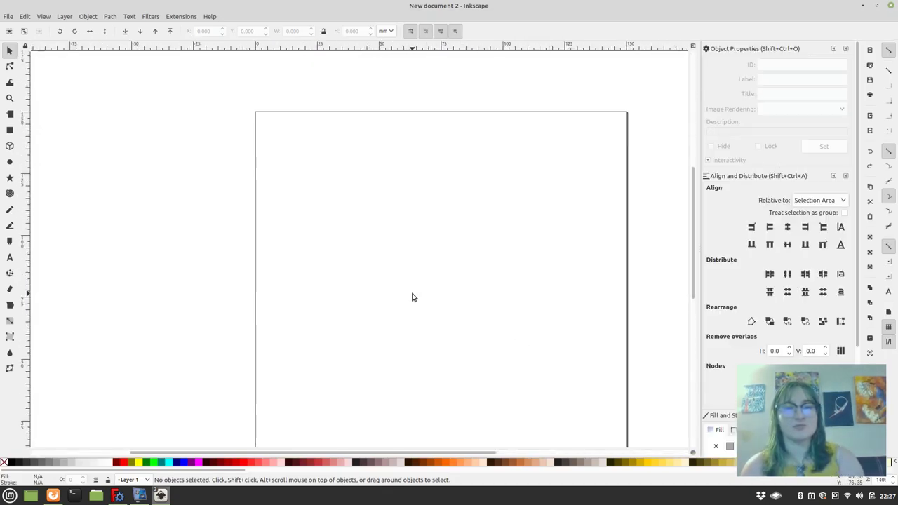
pyautogui.scroll(-2, 480, 340)
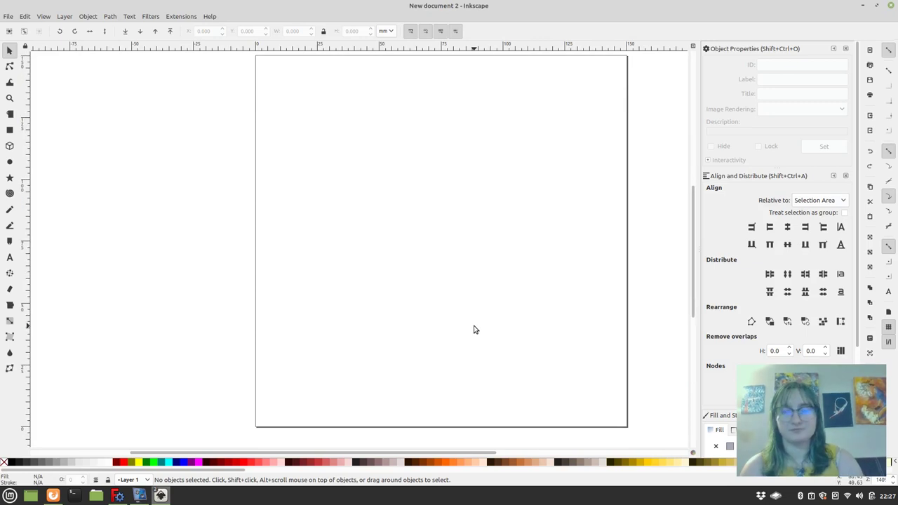
pyautogui.click(10, 257)
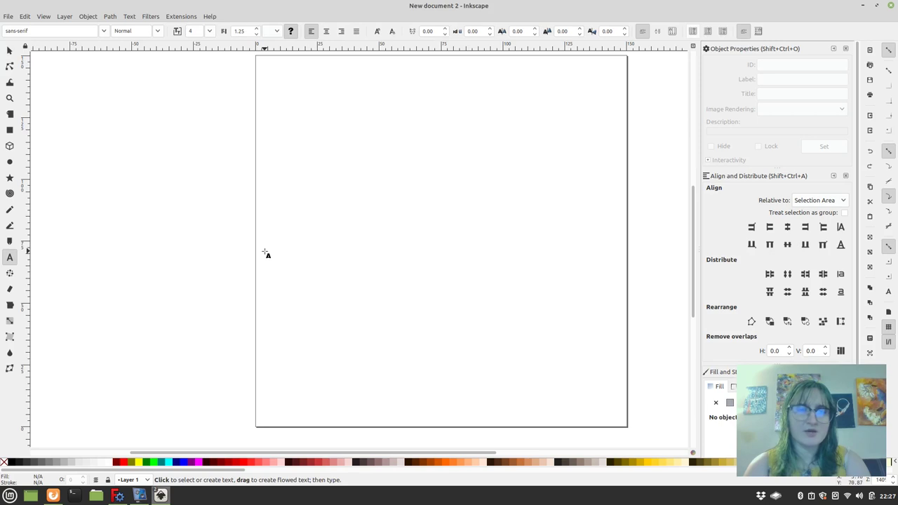
pyautogui.moveTo(264, 251); pyautogui.dragTo(561, 426)
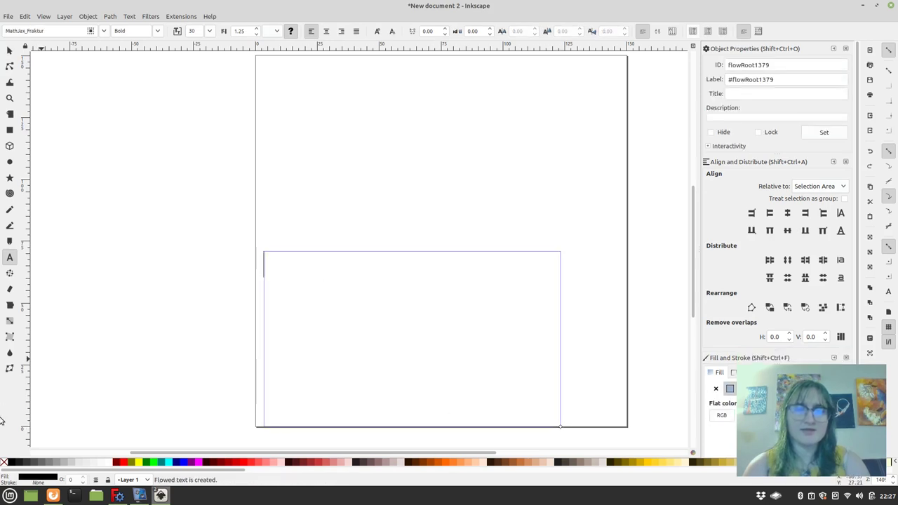
pyautogui.write('HEL')
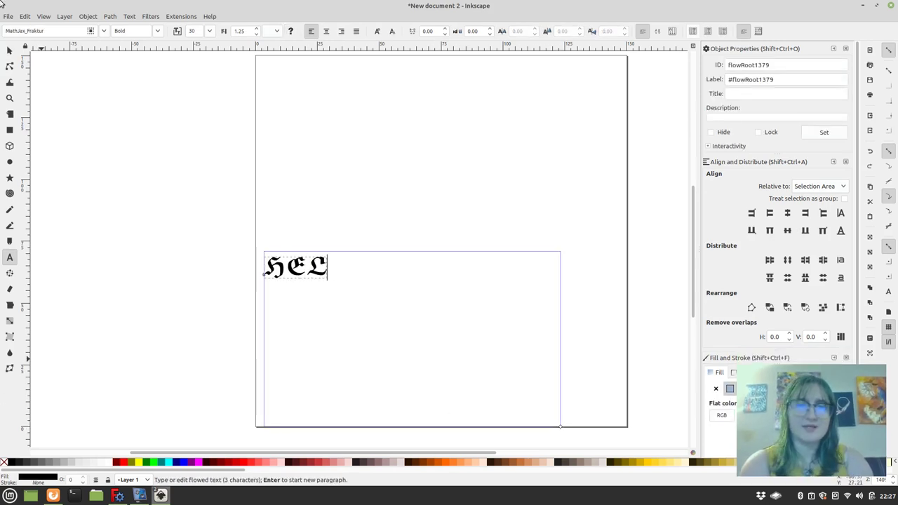
pyautogui.write('LO WOLRD')
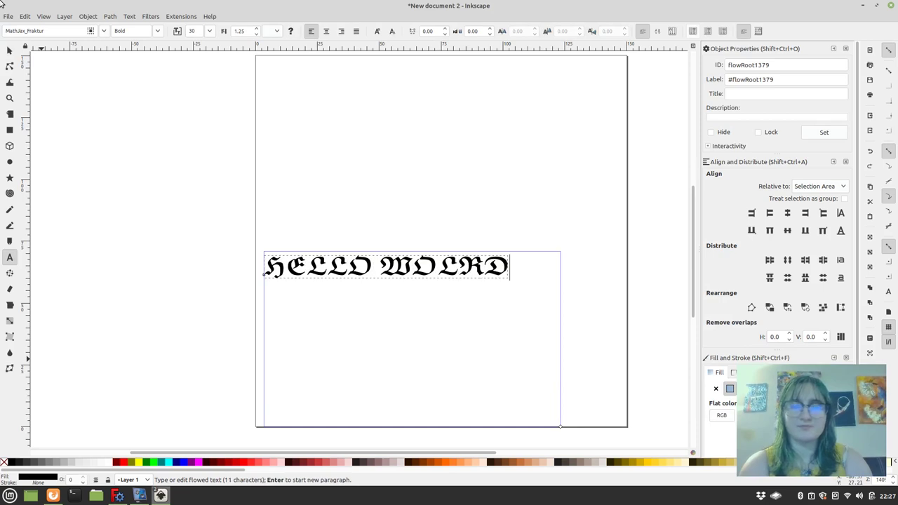
# - Change the whole text's font family to Ubuntu
pyautogui.hotkey('ctrl', 'a')
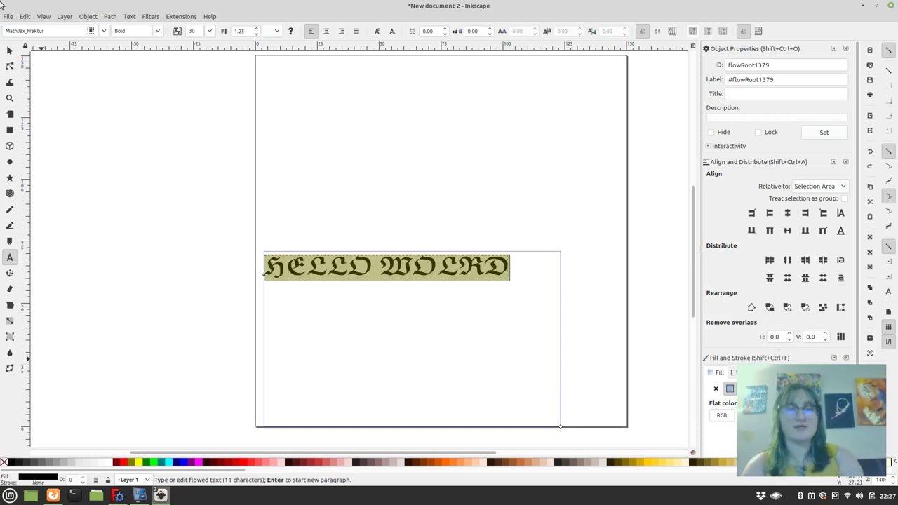
pyautogui.click(104, 33)
pyautogui.scroll(-5, 74, 95)
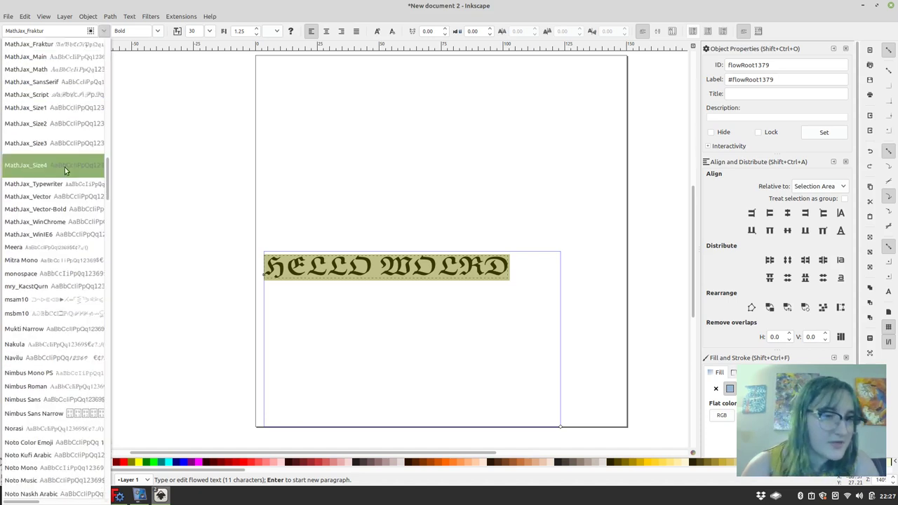
pyautogui.scroll(-3, 70, 295)
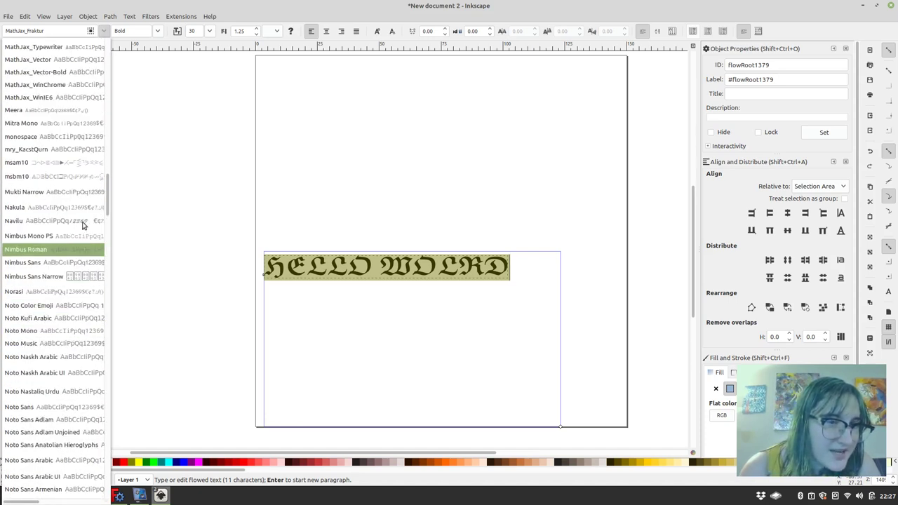
pyautogui.moveTo(108, 197); pyautogui.dragTo(123, 352)
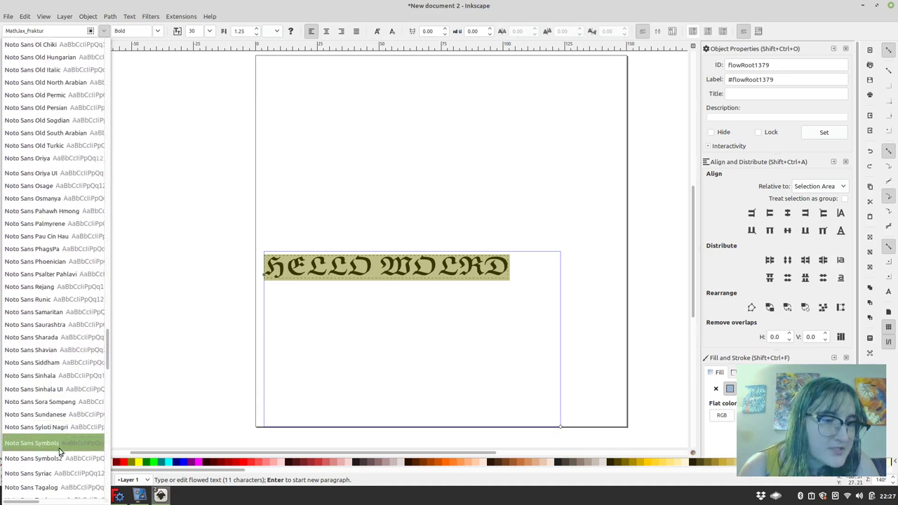
pyautogui.scroll(-15, 64, 443)
pyautogui.scroll(-12, 73, 449)
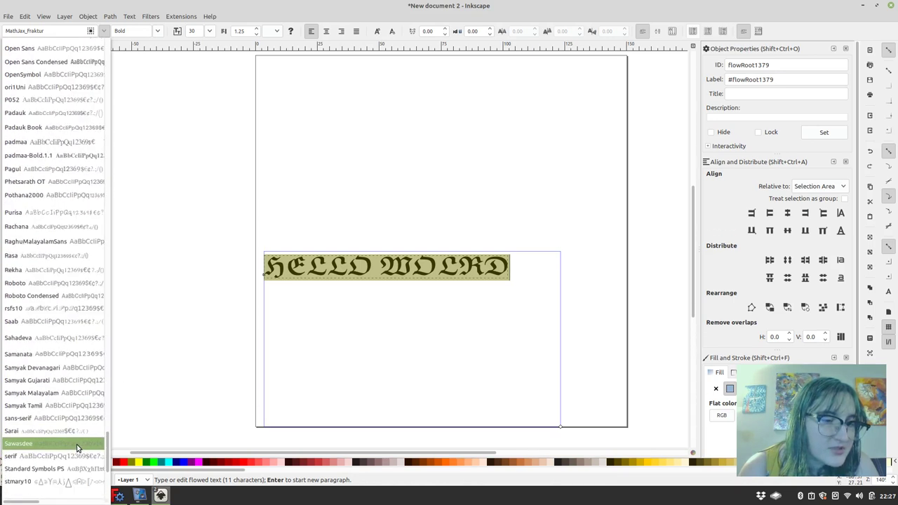
pyautogui.scroll(6, 66, 408)
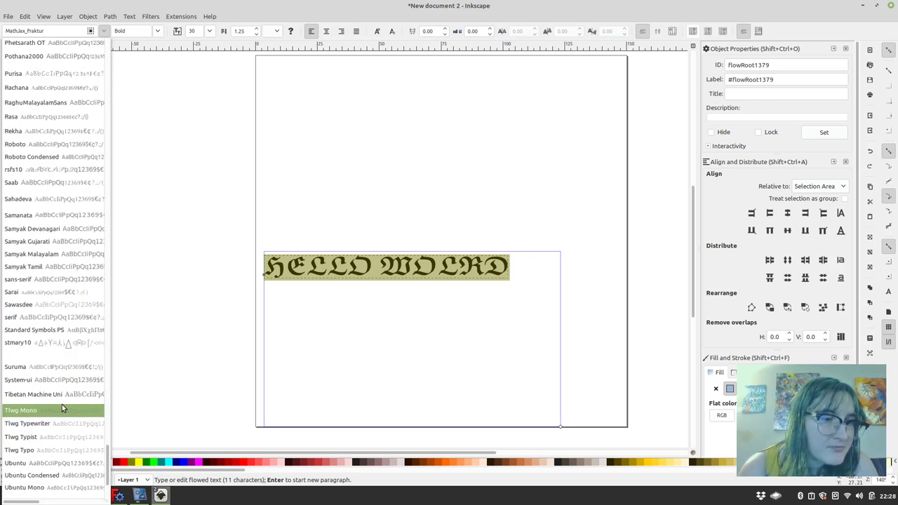
pyautogui.click(42, 463)
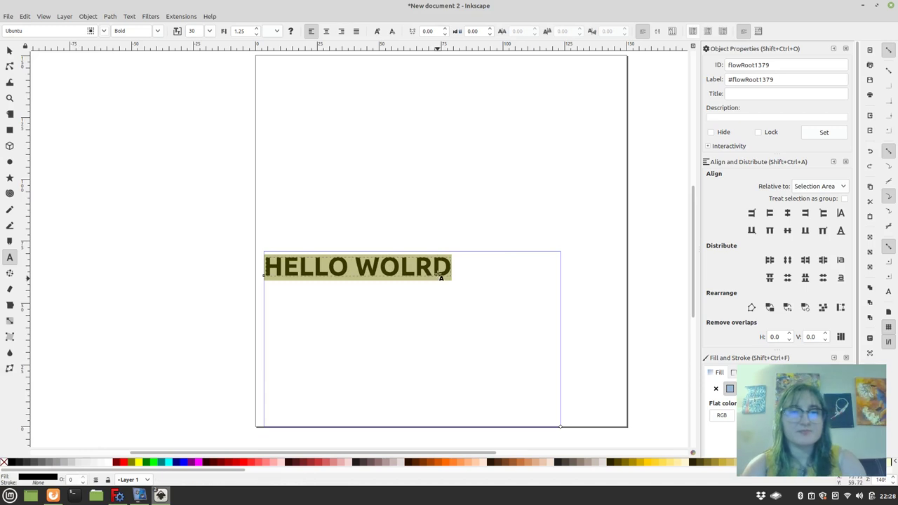
# - Fix the swapped letters so the text reads 'HELLO WORLD'
pyautogui.moveTo(432, 266); pyautogui.dragTo(402, 265)
pyautogui.press('BackSpace')
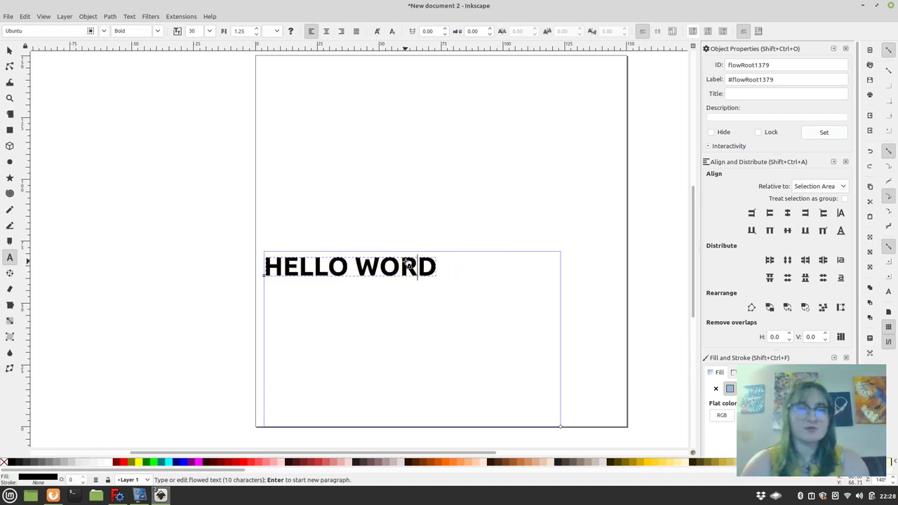
pyautogui.press('Right')
pyautogui.write('L')
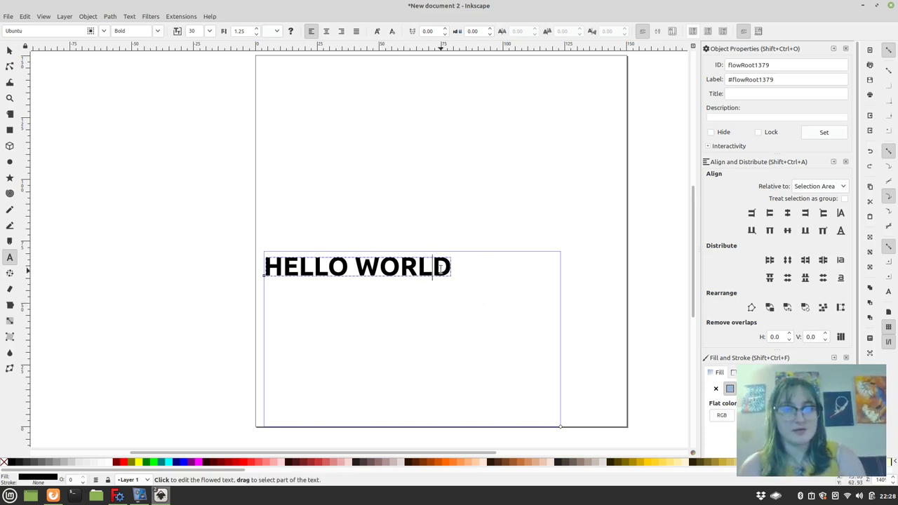
# - Set the whole text's font size to 40, then 64
pyautogui.moveTo(446, 265); pyautogui.dragTo(269, 274)
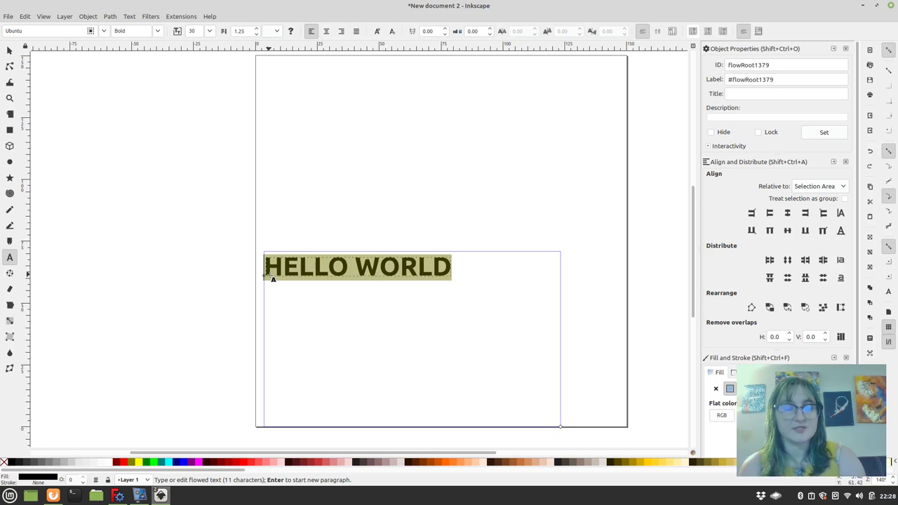
pyautogui.click(209, 30)
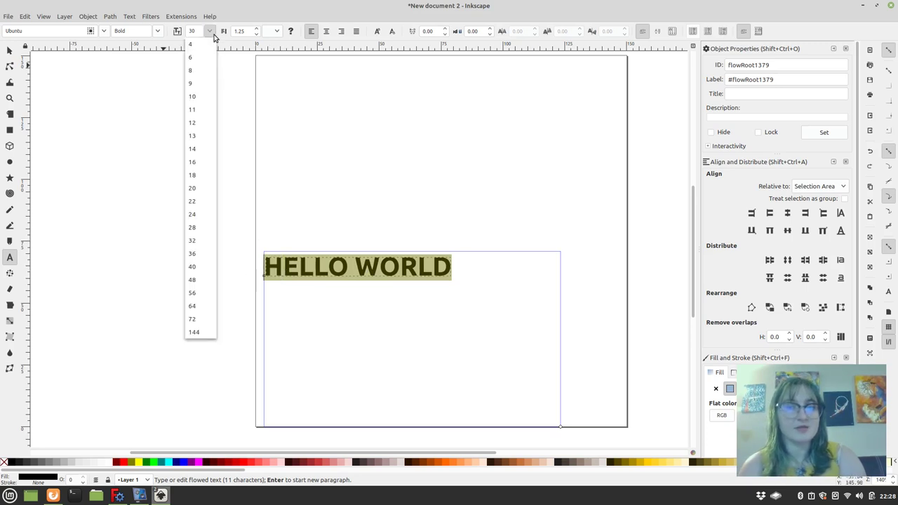
pyautogui.click(202, 266)
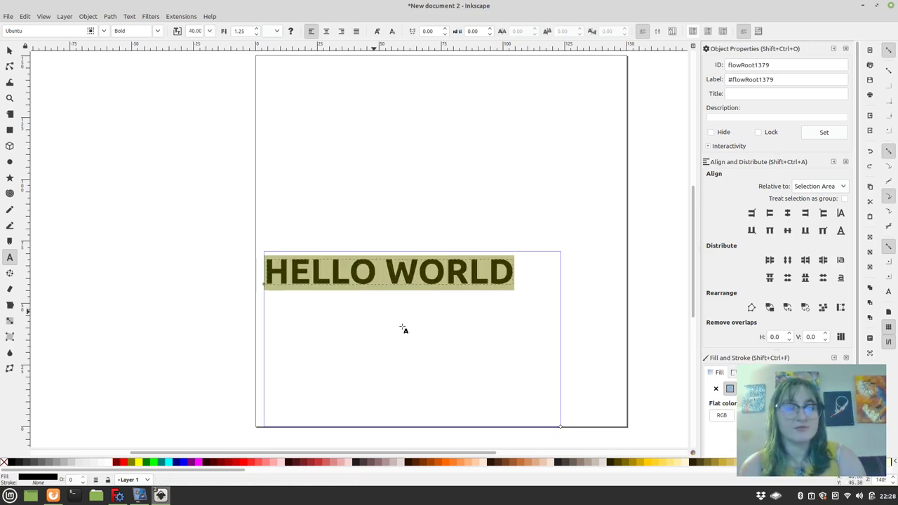
pyautogui.click(209, 31)
pyautogui.click(200, 306)
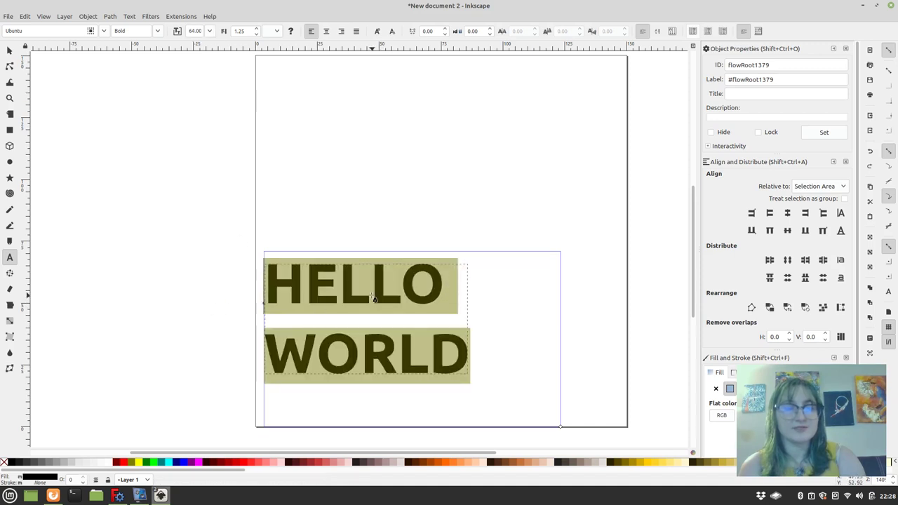
pyautogui.click(401, 285)
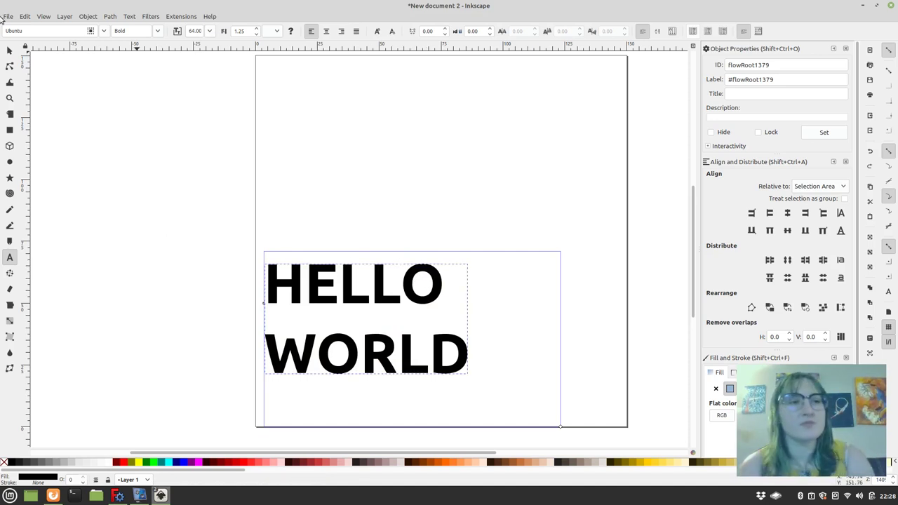
# - Move the HELLO WORLD text object slightly right and down
pyautogui.click(7, 53)
pyautogui.click(306, 171)
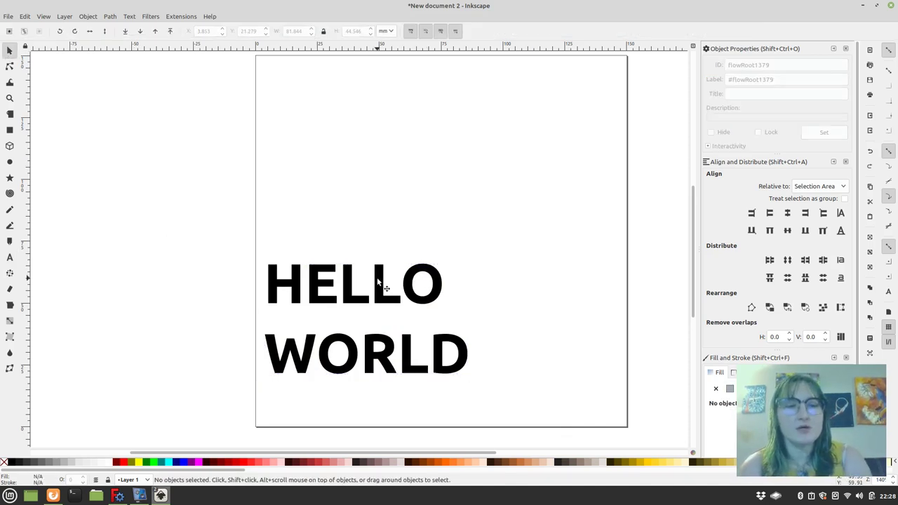
pyautogui.click(392, 302)
pyautogui.moveTo(391, 295); pyautogui.dragTo(397, 326)
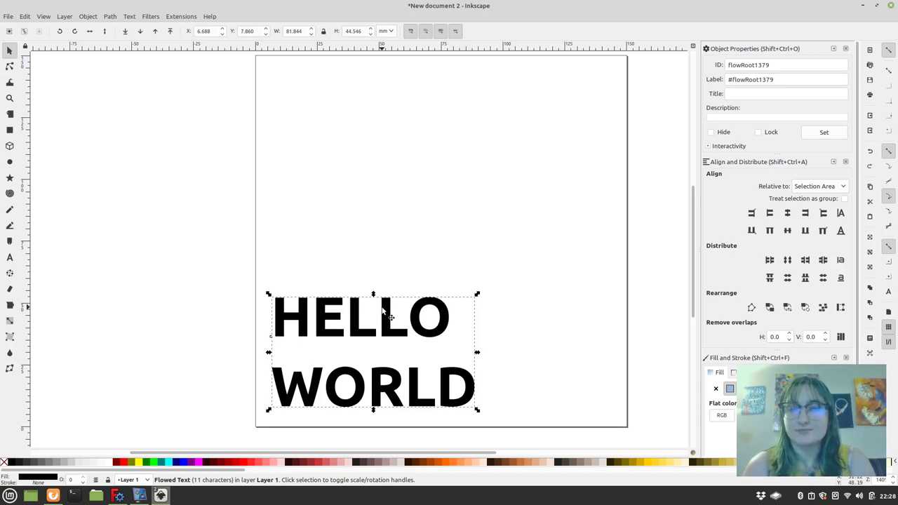
# - Re-enter text editing on WORLD and select all text in both lines
pyautogui.click(393, 313)
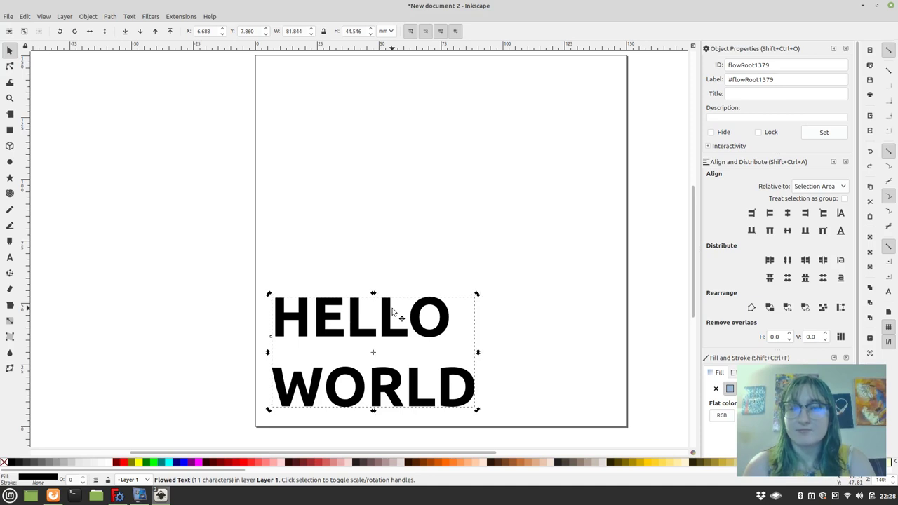
pyautogui.click(443, 218)
pyautogui.doubleClick(426, 386)
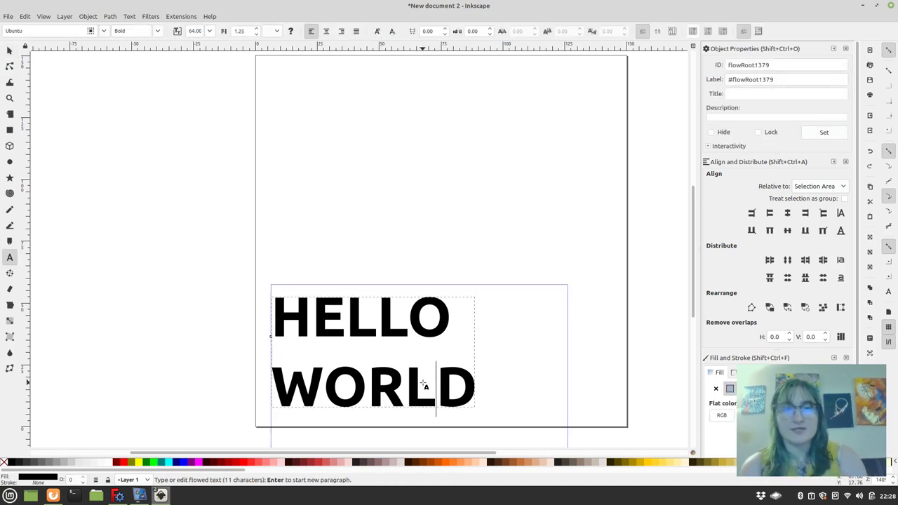
pyautogui.doubleClick(425, 386)
pyautogui.hotkey('ctrl', 'a')
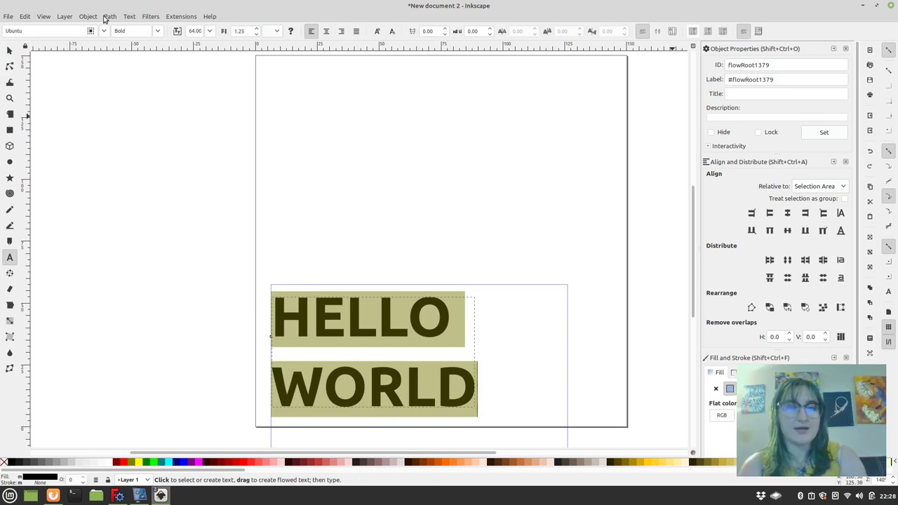
# - Convert the HELLO WORLD text into paths
pyautogui.click(86, 16)
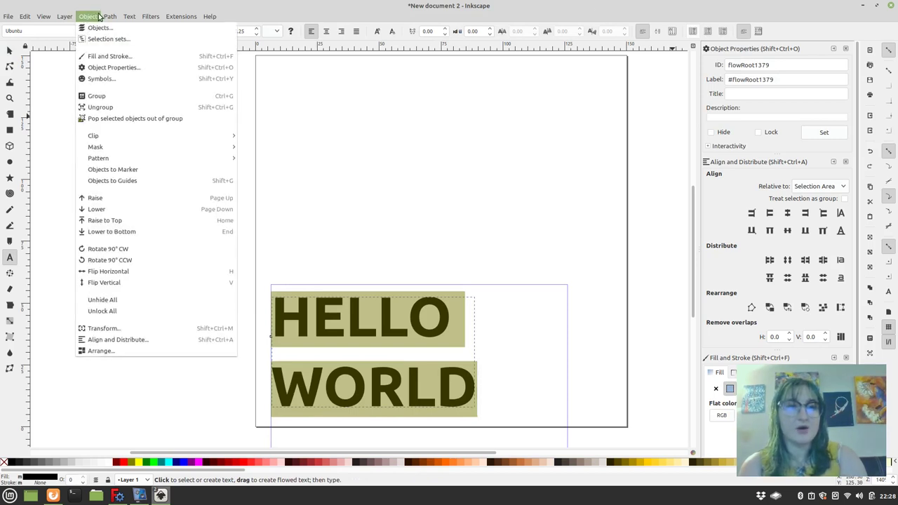
pyautogui.click(113, 27)
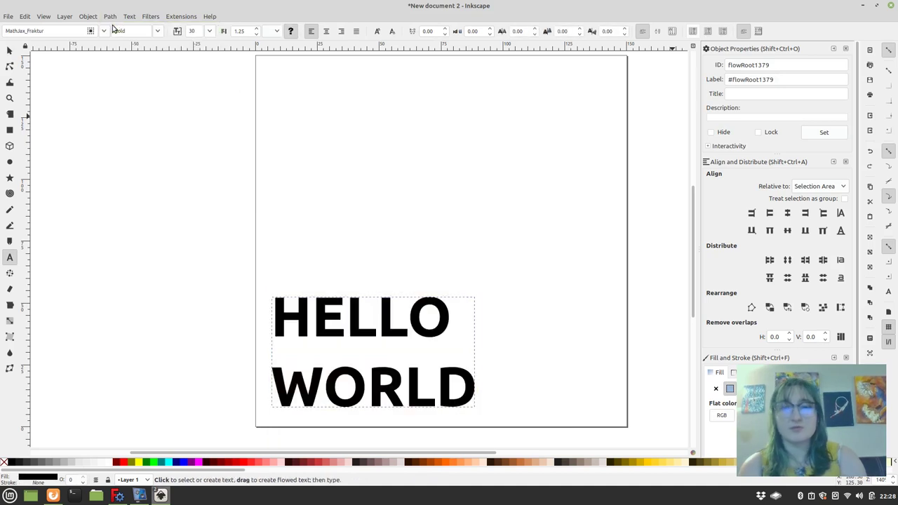
pyautogui.click(411, 177)
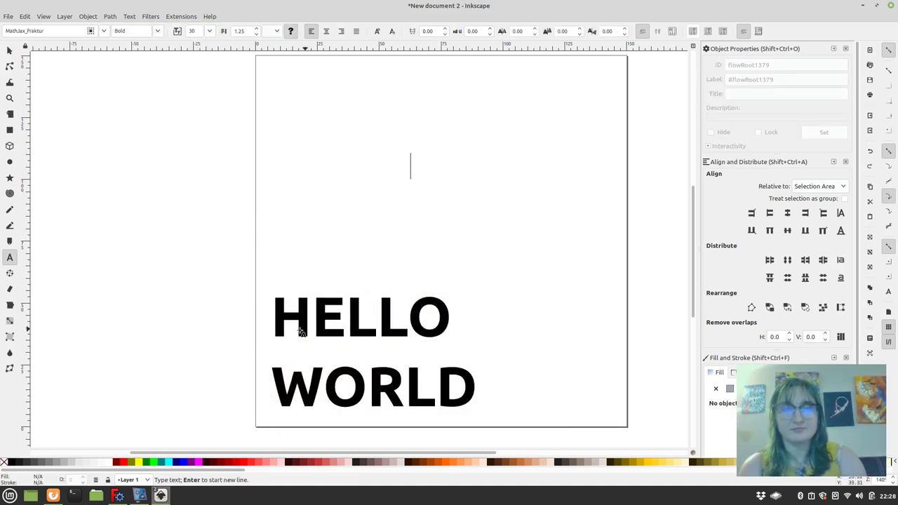
# - Rubber-band select all the letter paths with the Node tool, showing their nodes
pyautogui.click(9, 51)
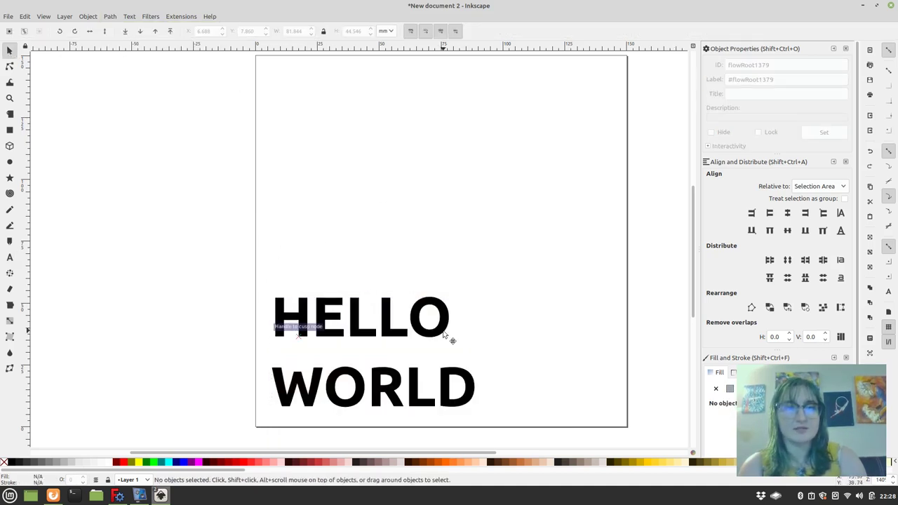
pyautogui.click(304, 328)
pyautogui.press('Escape')
pyautogui.keyDown('ctrl'); pyautogui.click(313, 335); pyautogui.keyUp('ctrl')
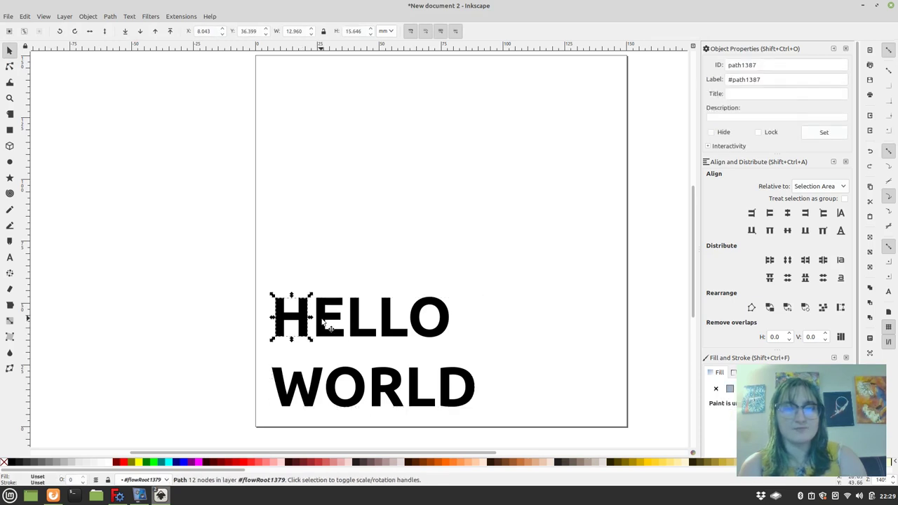
pyautogui.doubleClick(320, 328)
pyautogui.click(325, 320)
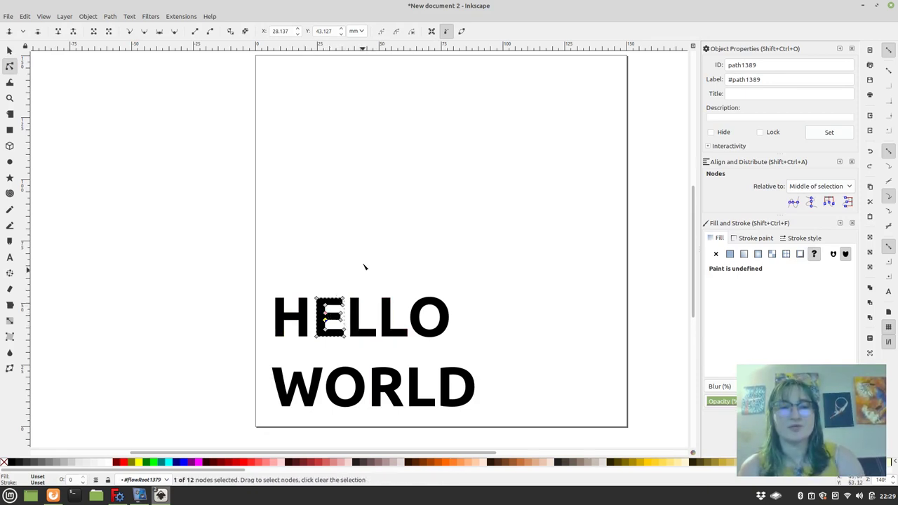
pyautogui.click(361, 257)
pyautogui.click(354, 257)
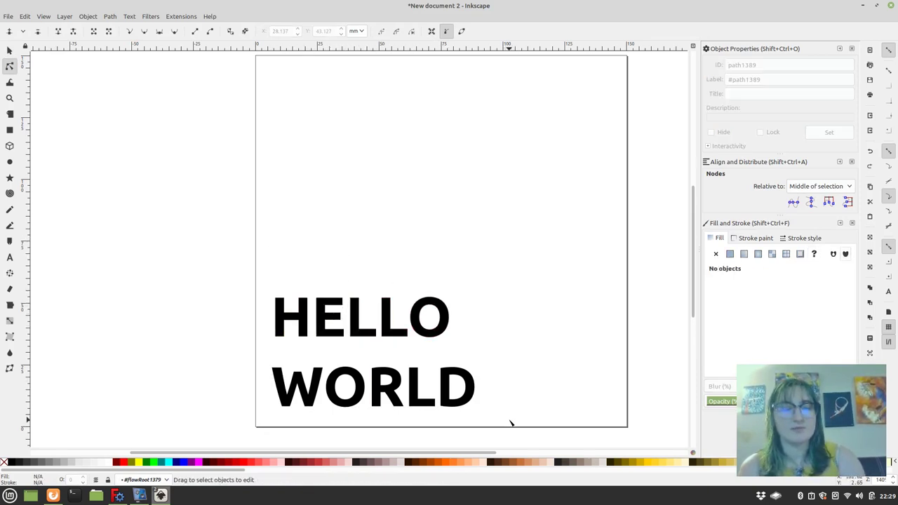
pyautogui.moveTo(495, 425); pyautogui.dragTo(163, 217)
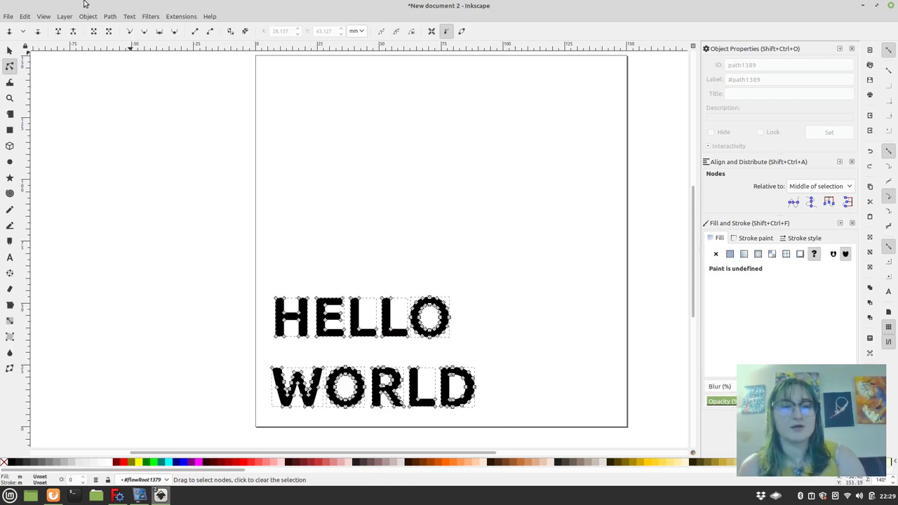
# - Ungroup and union all the letter paths into one path, then select all its nodes
pyautogui.click(107, 17)
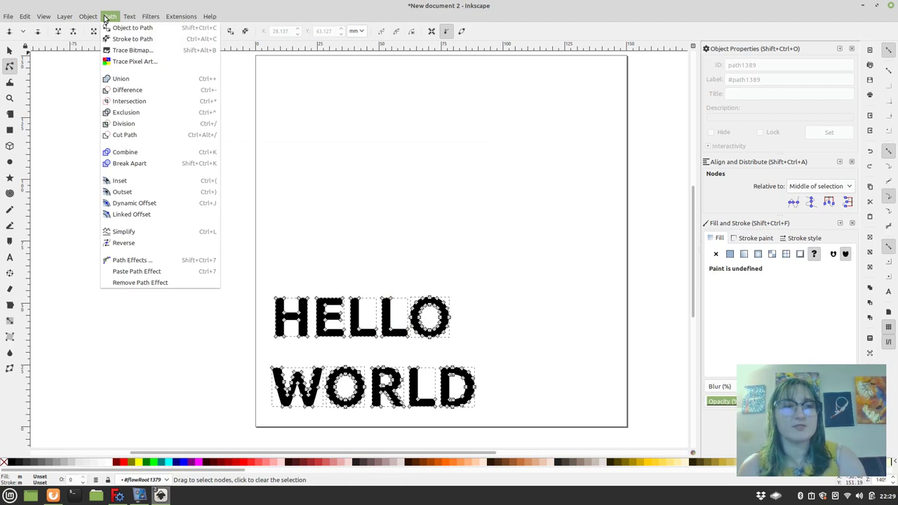
pyautogui.moveTo(126, 16)
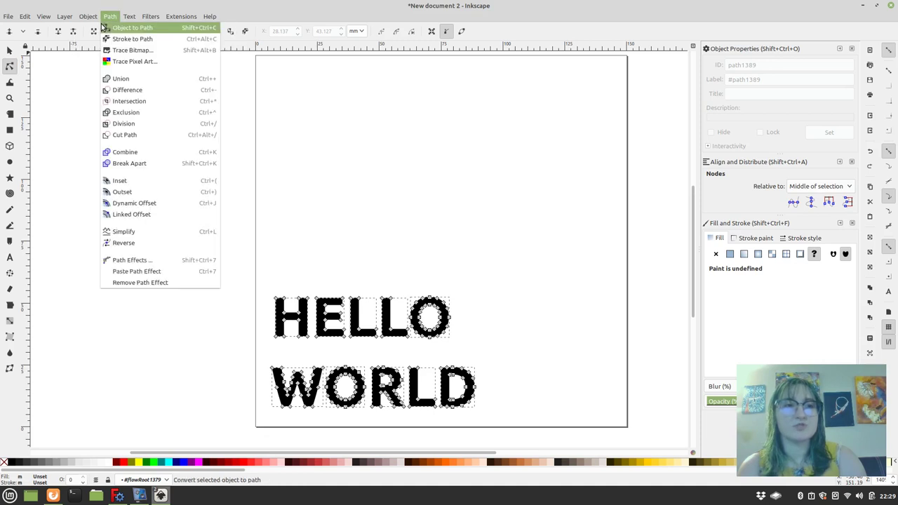
pyautogui.click(112, 107)
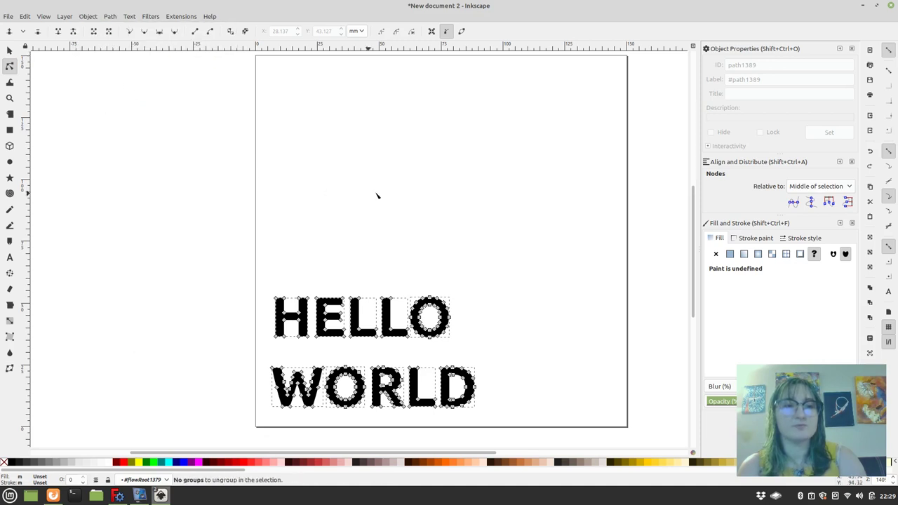
pyautogui.click(384, 196)
pyautogui.hotkey('ctrl', 'a')
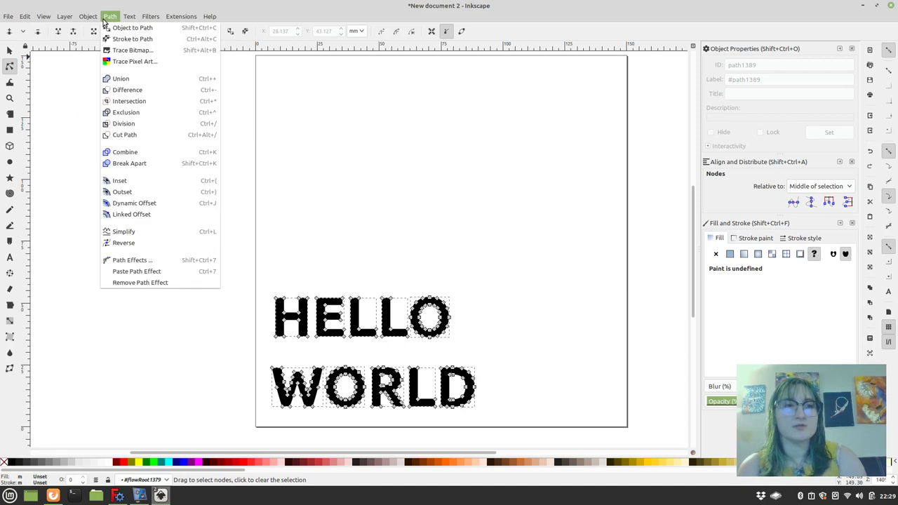
pyautogui.click(105, 78)
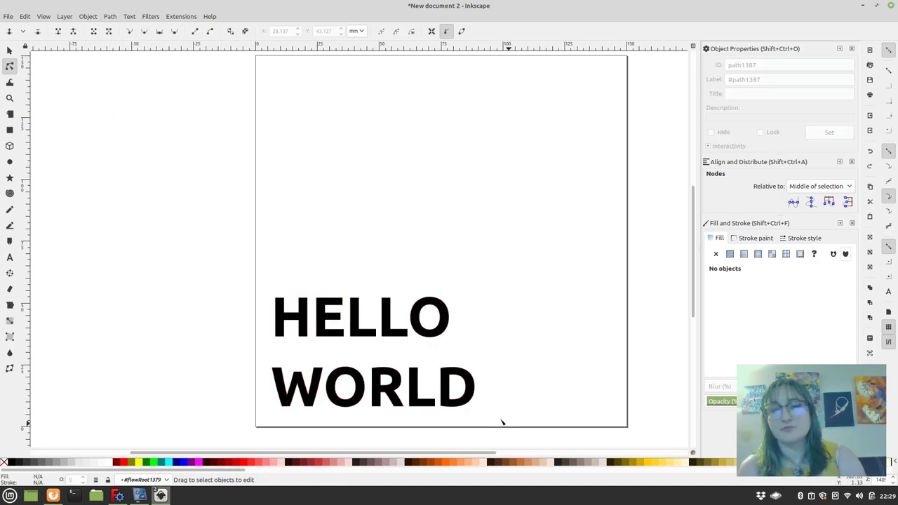
pyautogui.moveTo(510, 425); pyautogui.dragTo(176, 190)
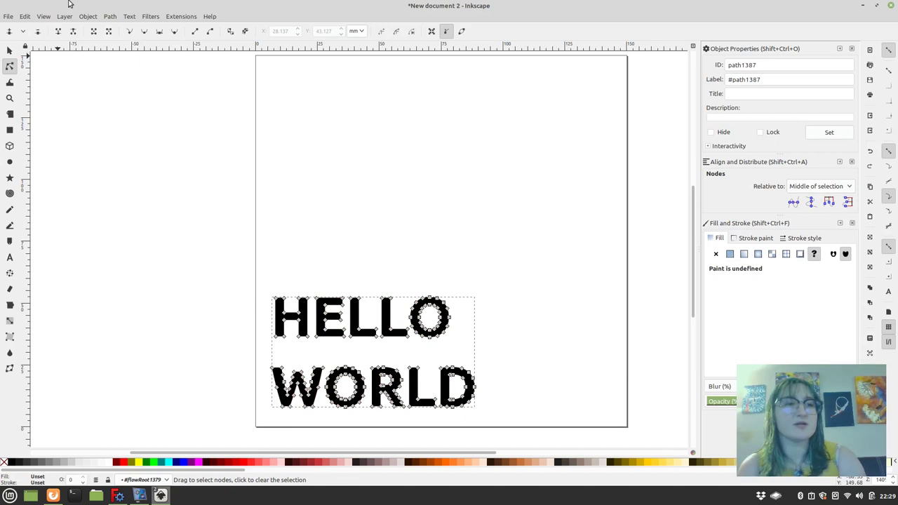
# - Set the HELLO WORLD path to no fill with a flat black stroke
pyautogui.click(97, 16)
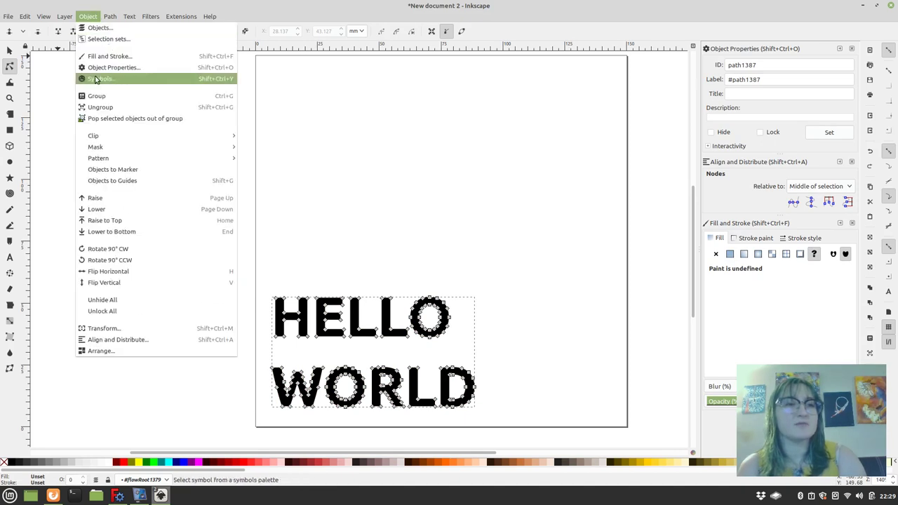
pyautogui.click(740, 207)
pyautogui.click(716, 254)
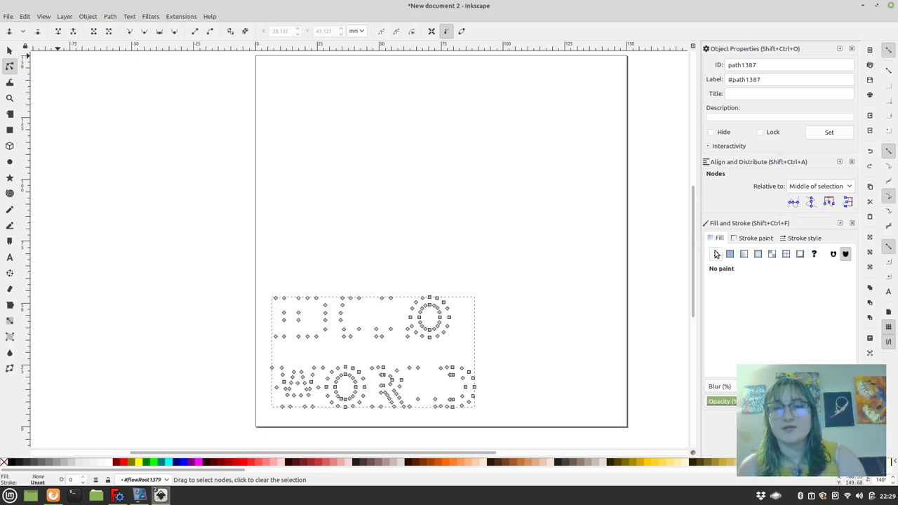
pyautogui.click(744, 238)
pyautogui.click(729, 254)
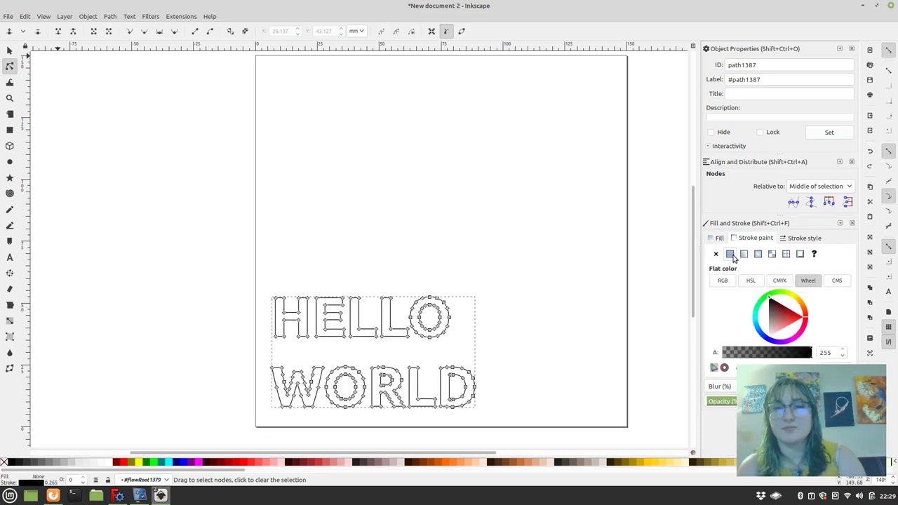
pyautogui.click(530, 231)
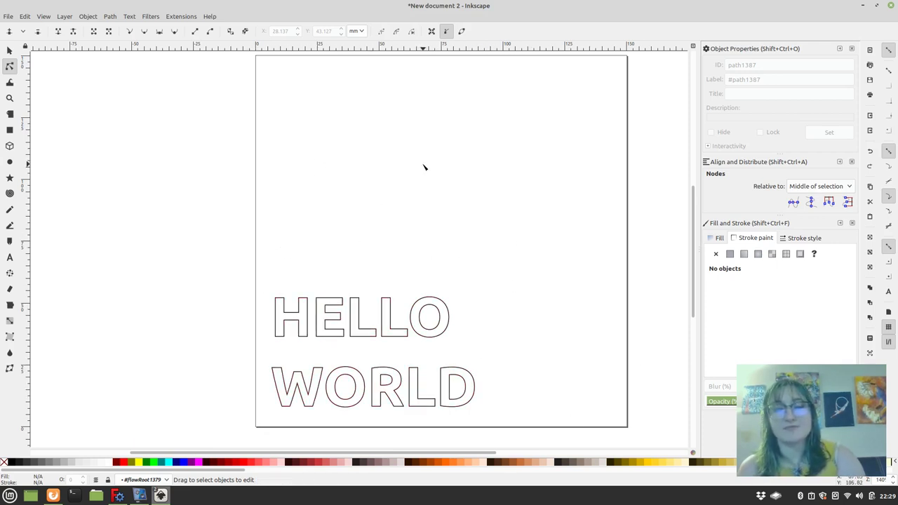
# - Save the outlined drawing as helloworld.svg in the Outline Text folder
pyautogui.click(8, 16)
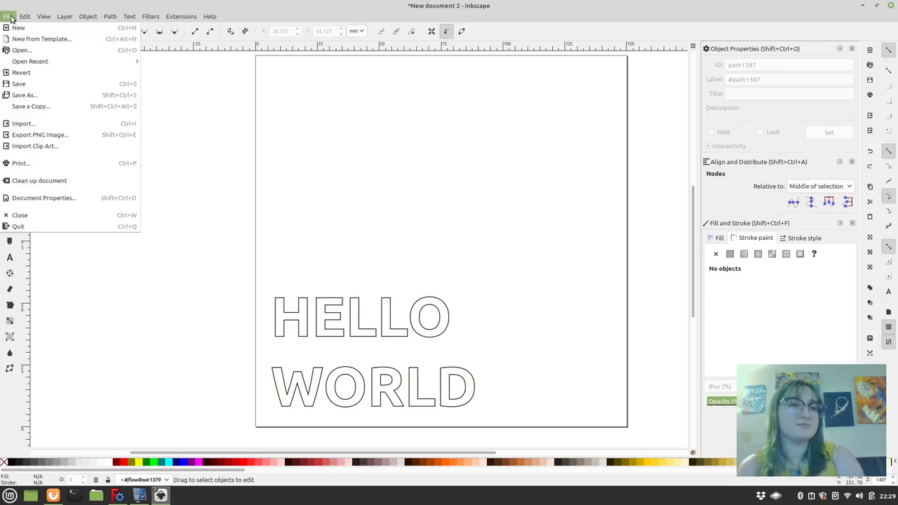
pyautogui.click(30, 89)
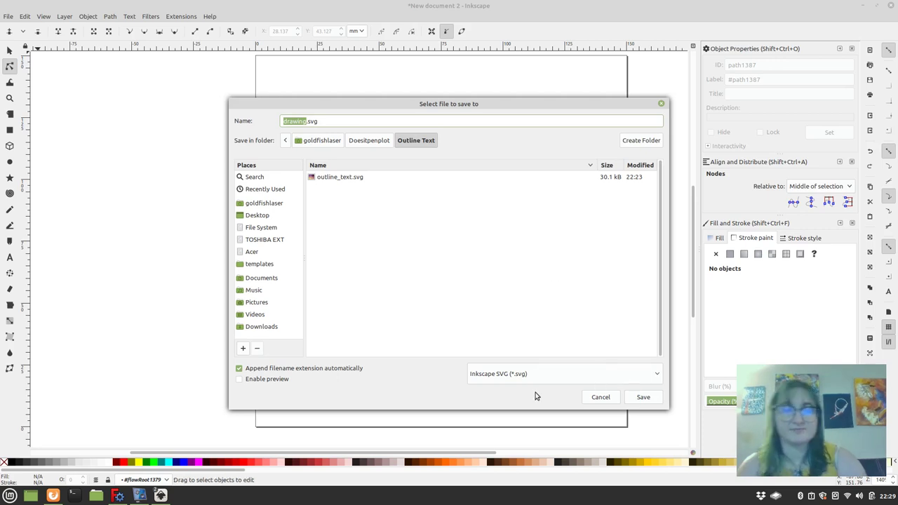
pyautogui.write('hellow')
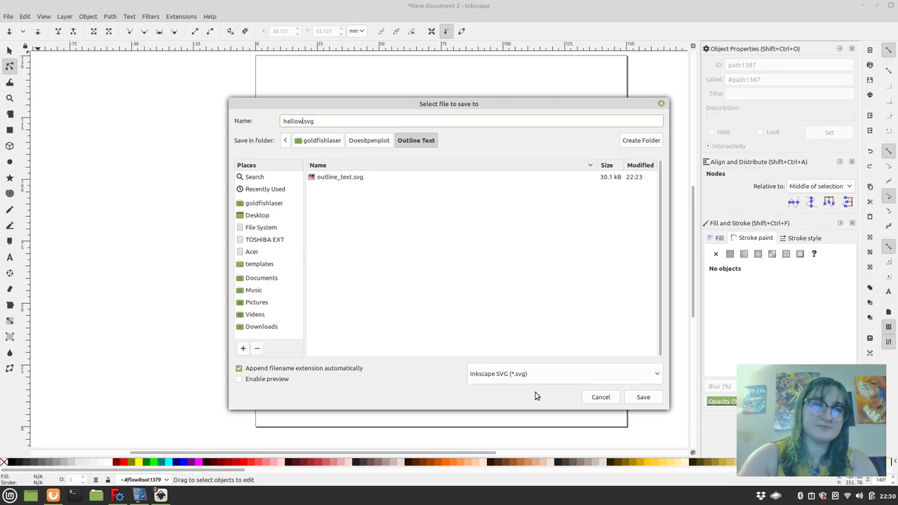
pyautogui.write('orld')
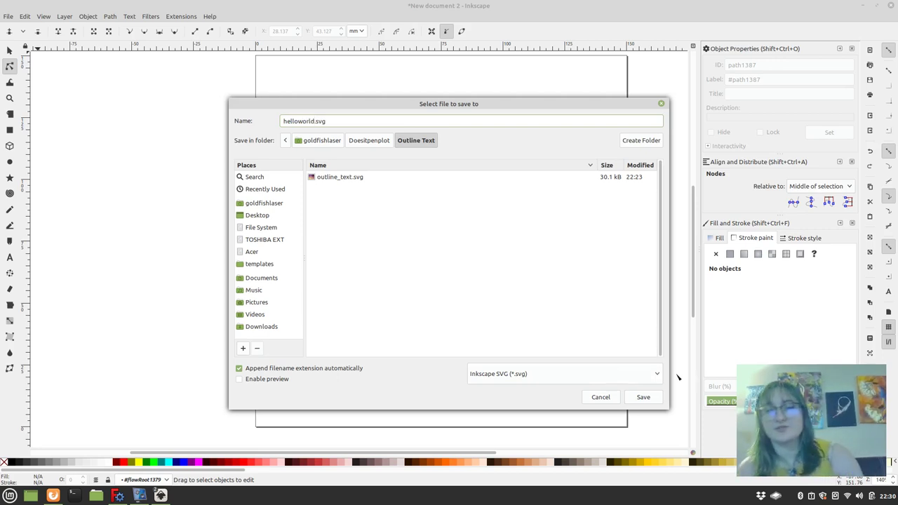
pyautogui.click(644, 398)
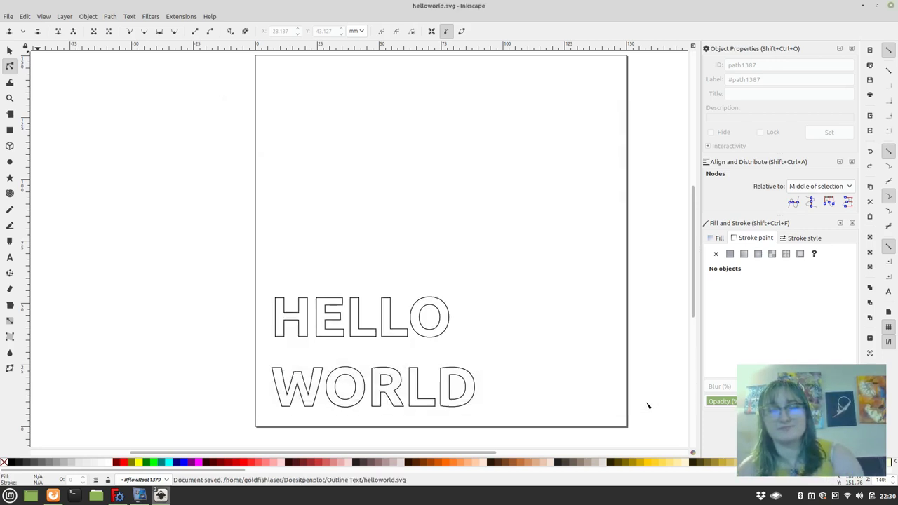
pyautogui.click(7, 17)
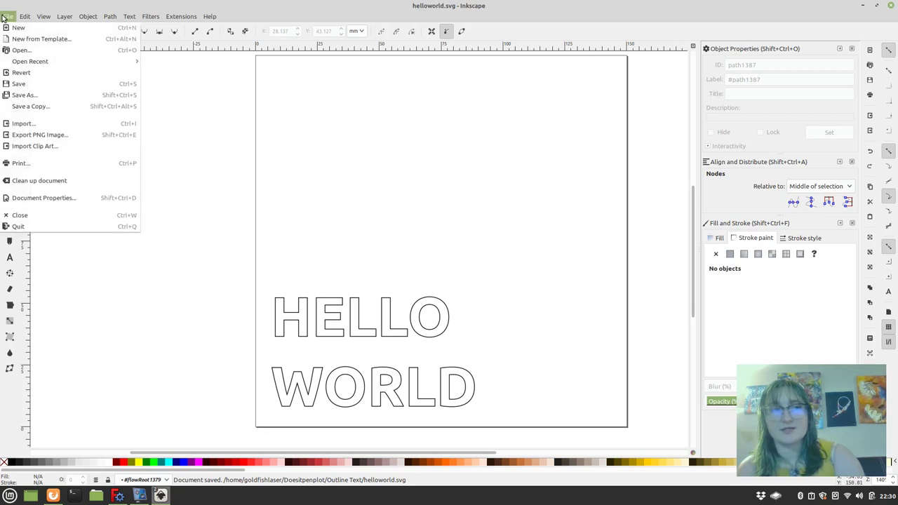
# - Export the design as helloworld.gcode in 3-axis gcode plotter format with default GcodePlot settings
pyautogui.click(28, 94)
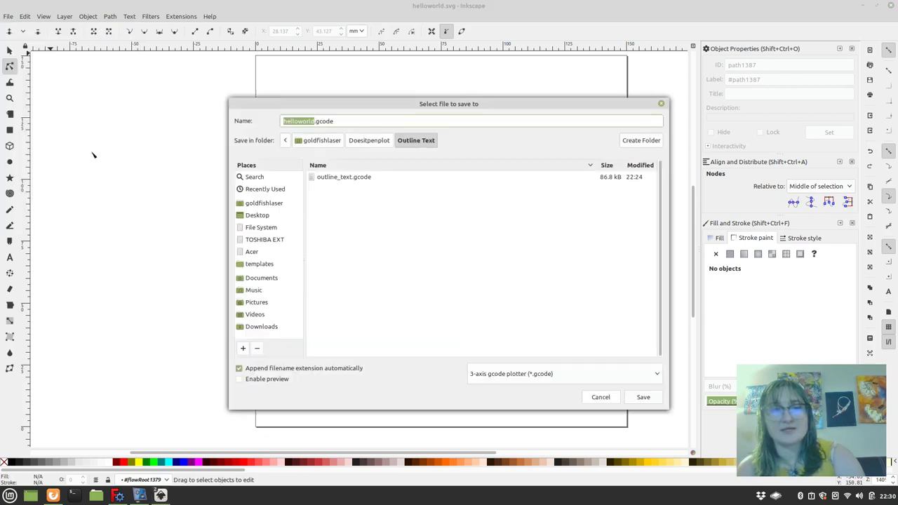
pyautogui.click(641, 398)
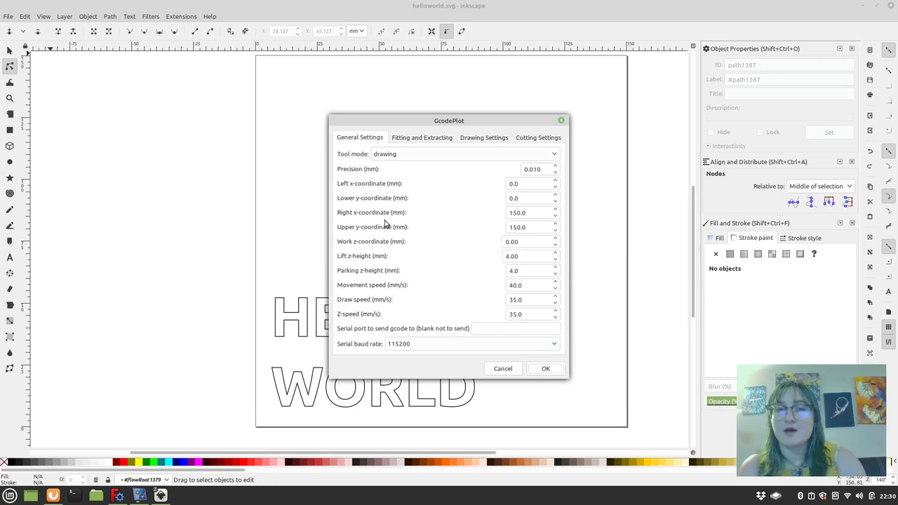
pyautogui.click(548, 369)
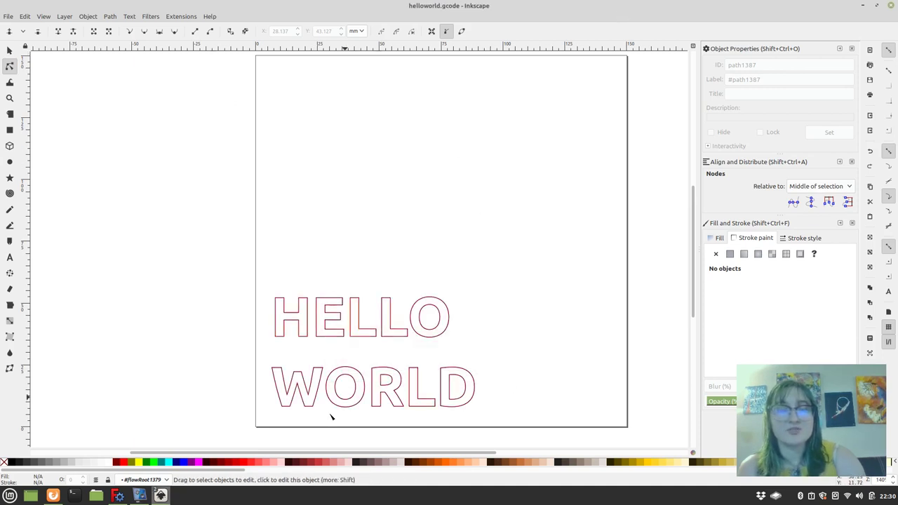
# - Open ncviewer.com in a new Firefox tab and load helloworld.gcode
pyautogui.click(53, 495)
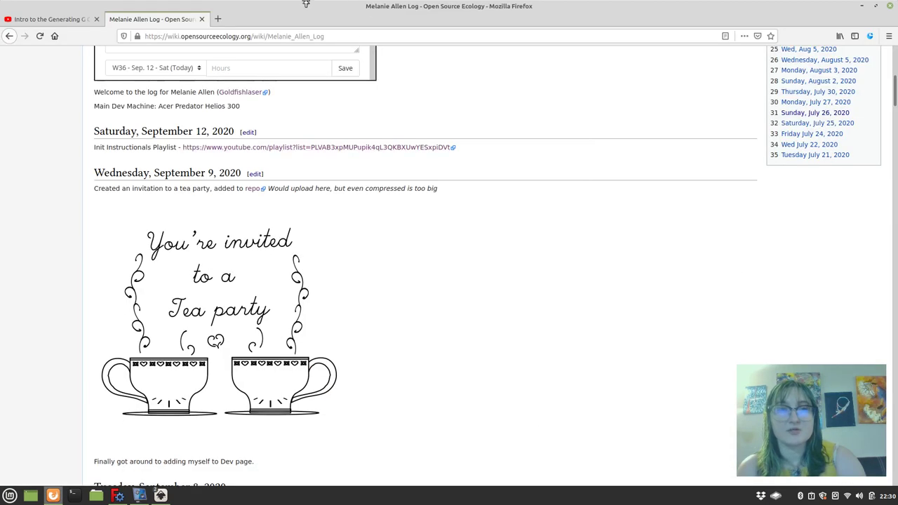
pyautogui.click(218, 22)
pyautogui.write('nc')
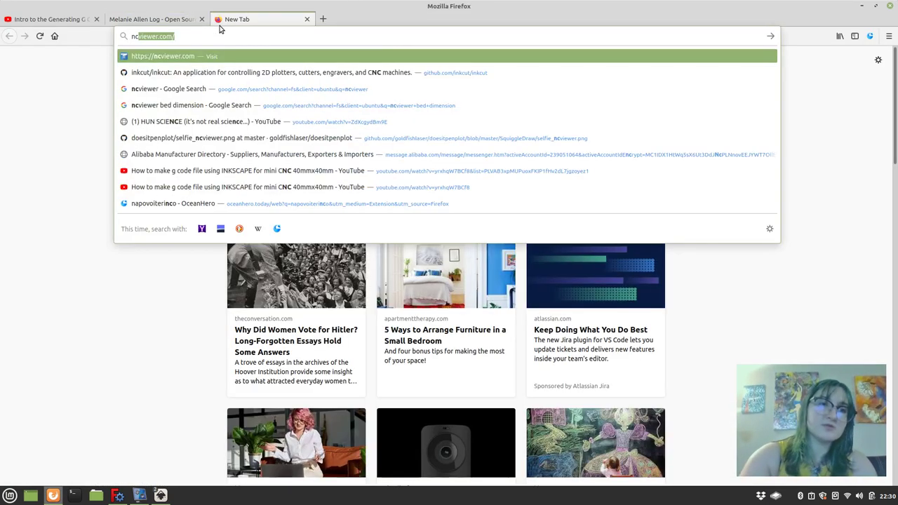
pyautogui.press('Return')
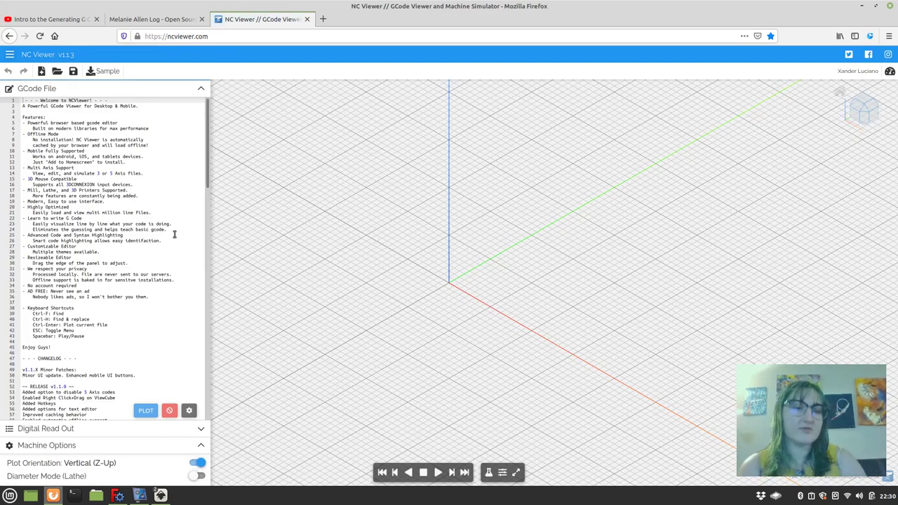
pyautogui.click(58, 71)
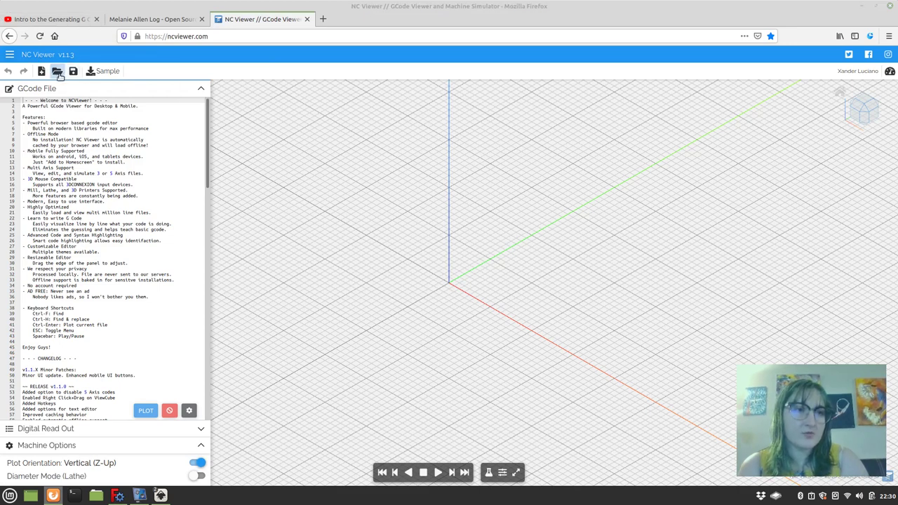
pyautogui.click(312, 141)
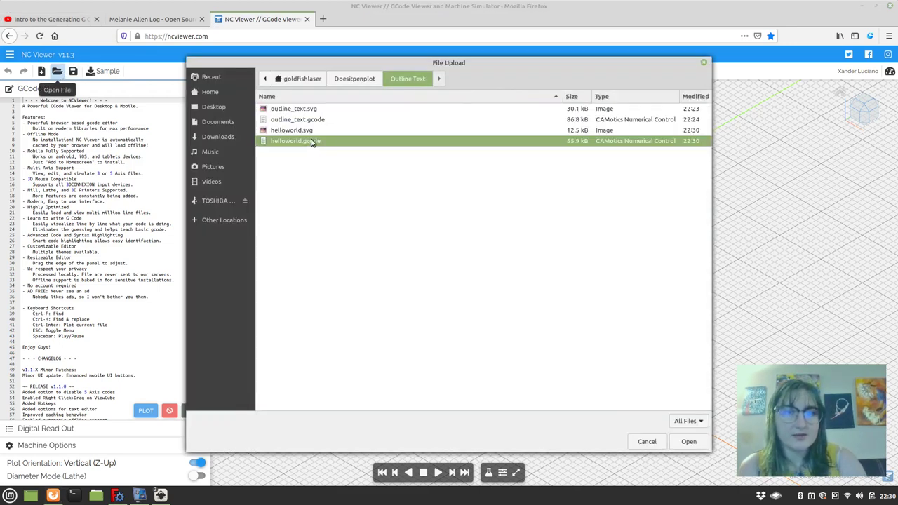
pyautogui.click(690, 441)
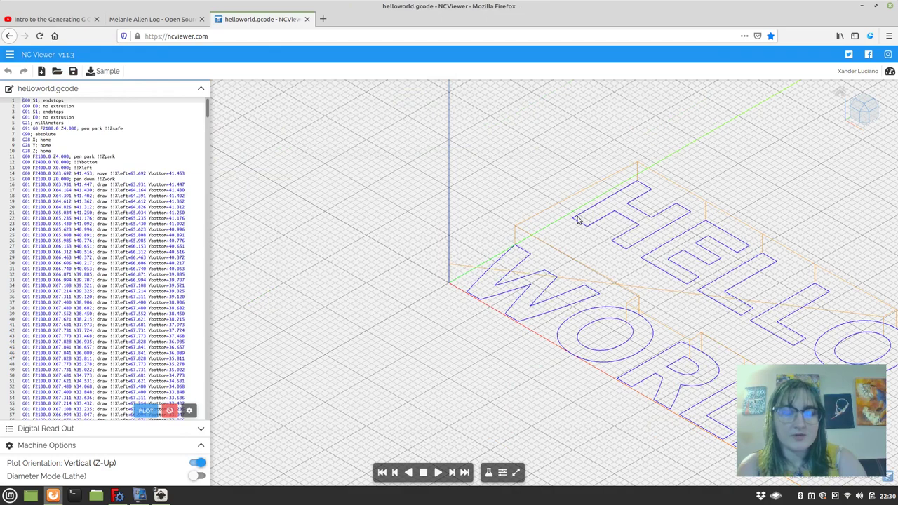
# - Zoom out and run the HELLO WORLD toolpath simulation, then return to Inkscape
pyautogui.scroll(-2, 617, 221)
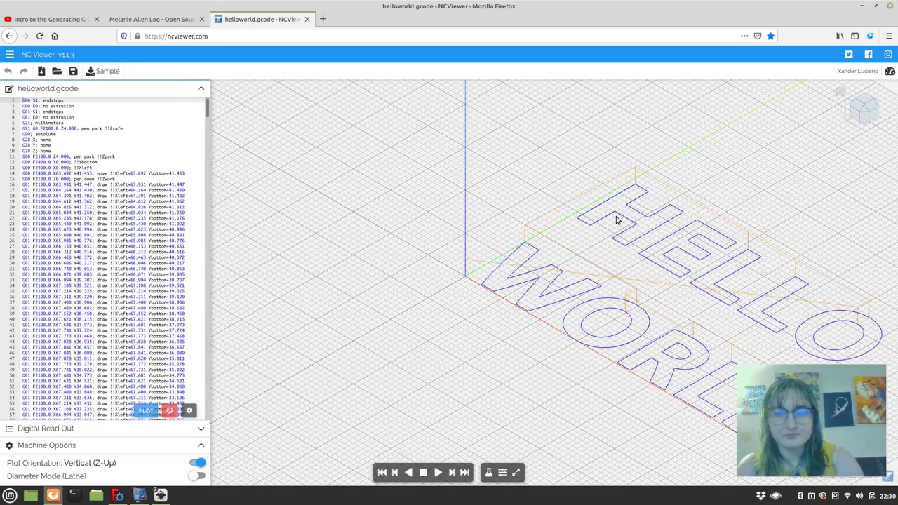
pyautogui.scroll(-2, 617, 221)
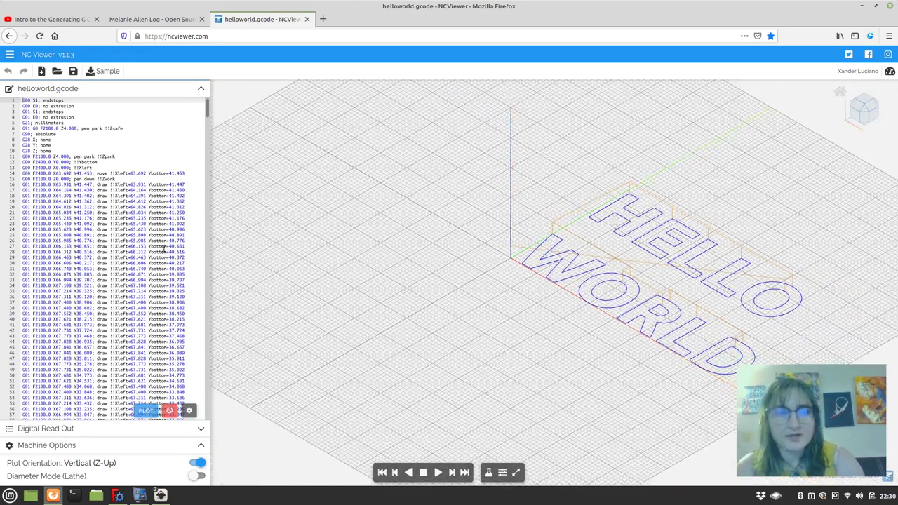
pyautogui.click(438, 472)
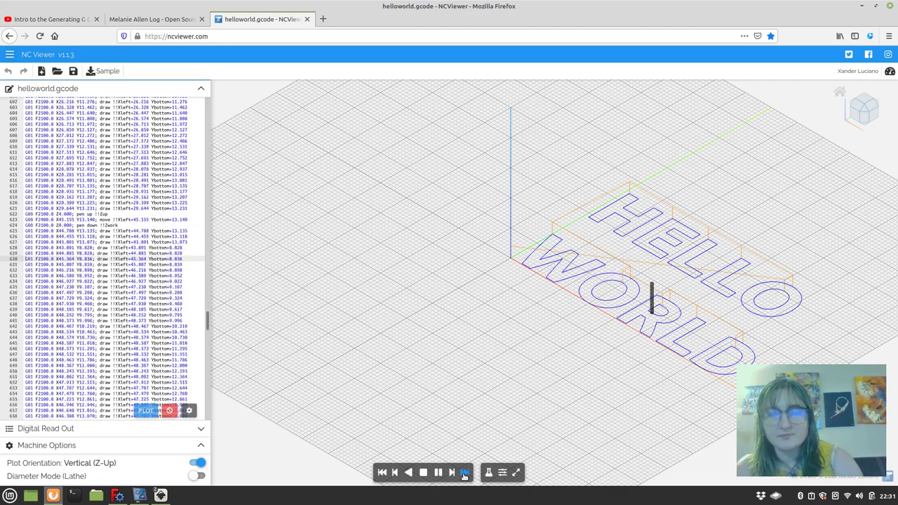
pyautogui.click(160, 495)
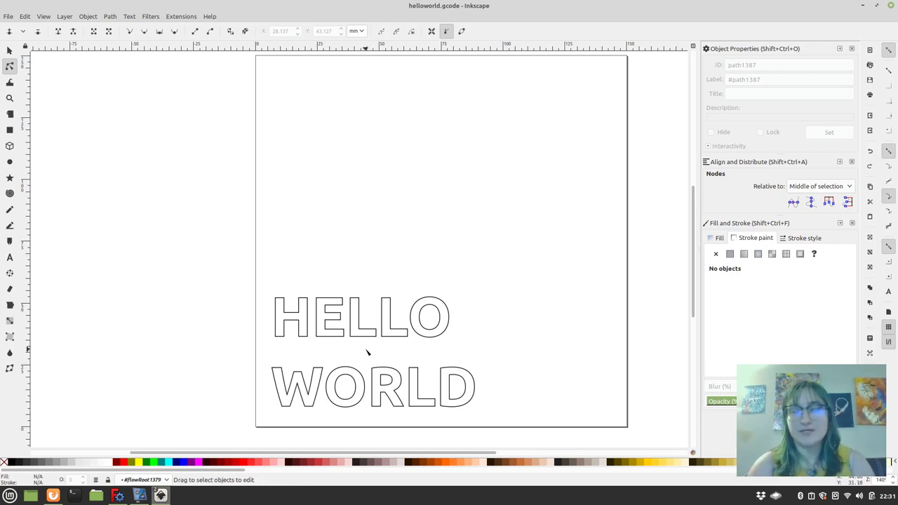
# - Select all HELLO WORLD outlines and open the KM Laser Generate: Hatch Fill extension
pyautogui.click(10, 49)
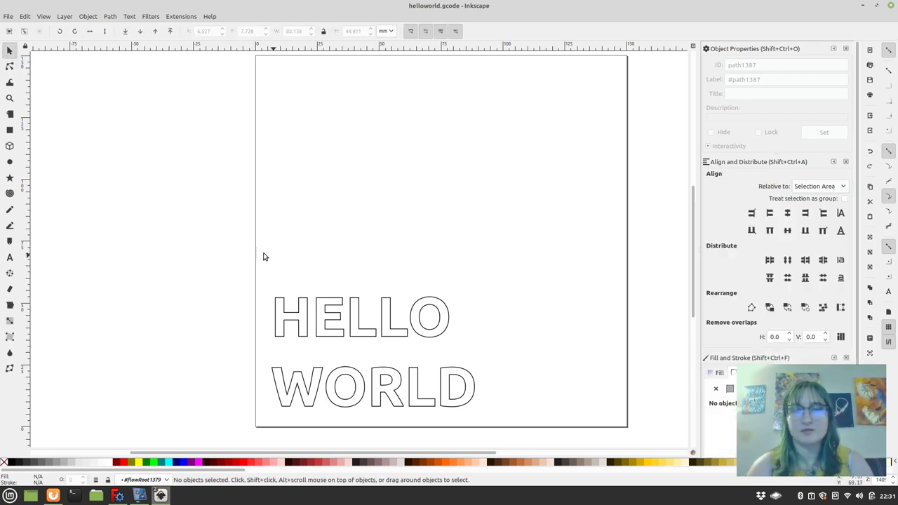
pyautogui.moveTo(221, 227); pyautogui.dragTo(498, 413)
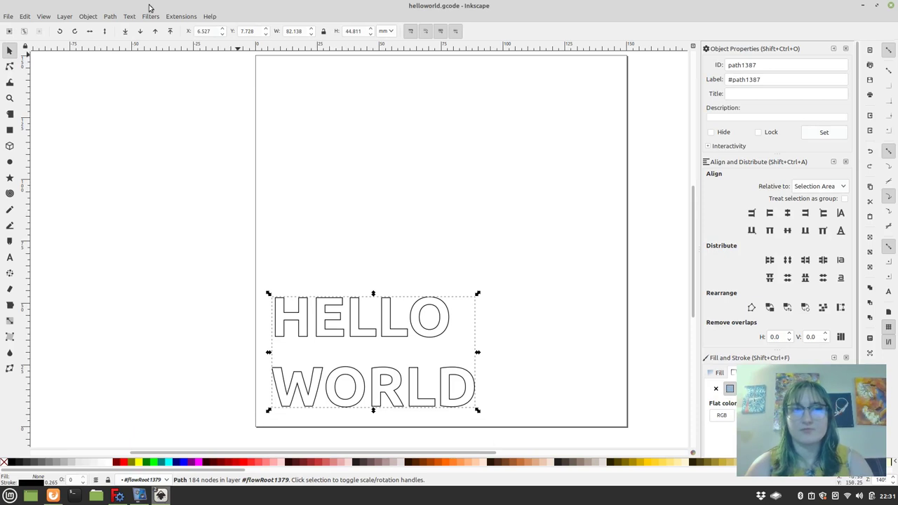
pyautogui.click(183, 16)
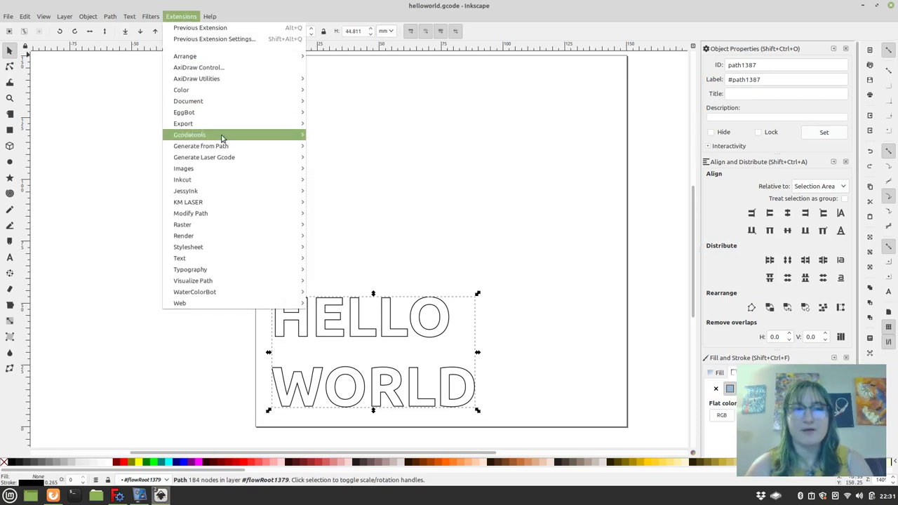
pyautogui.moveTo(235, 206)
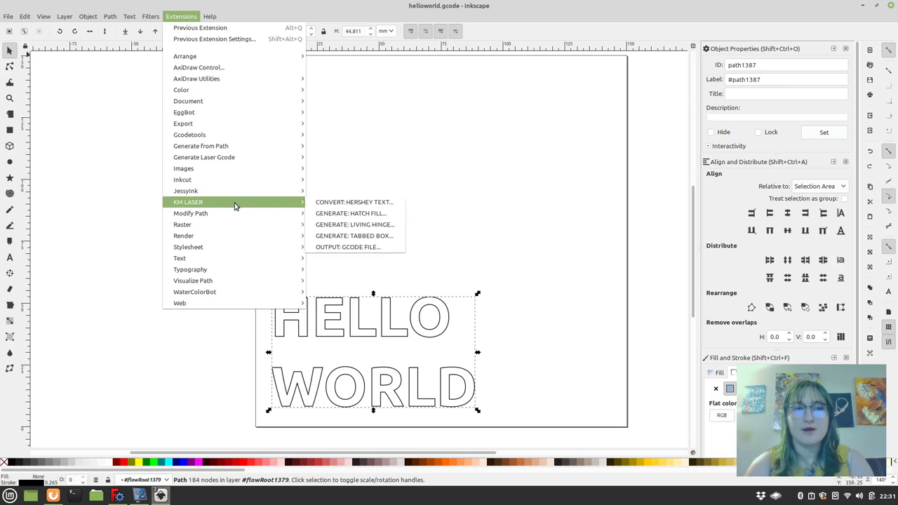
pyautogui.click(385, 219)
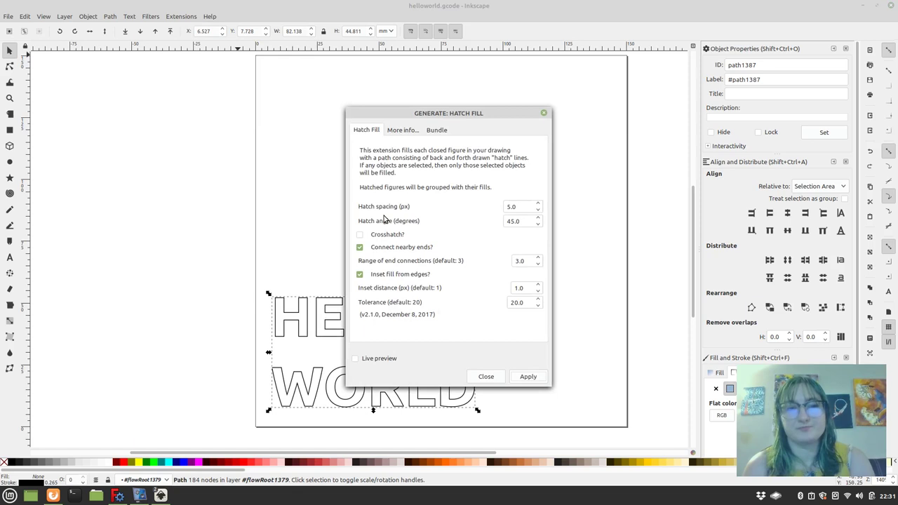
# - Fill the letters with single 45° hatch lines at 5 px spacing, Crosshatch off, via live preview
pyautogui.moveTo(471, 112)
pyautogui.mouseDown()
pyautogui.moveTo(555, 64)
pyautogui.moveTo(623, 45)
pyautogui.mouseUp()
pyautogui.click(507, 293)
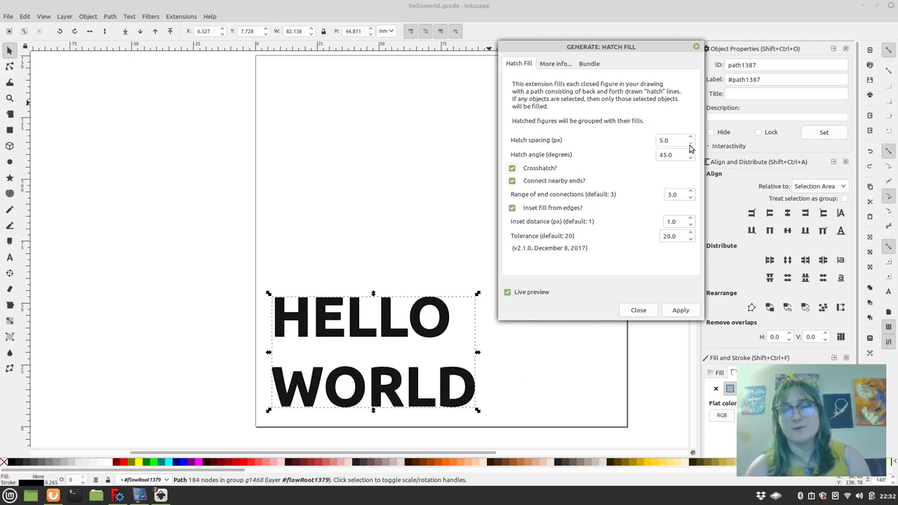
pyautogui.click(513, 169)
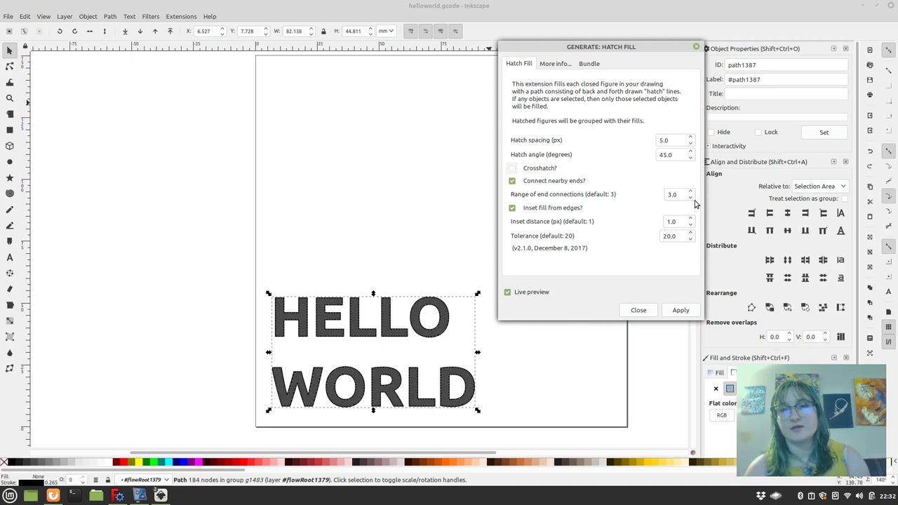
pyautogui.click(681, 310)
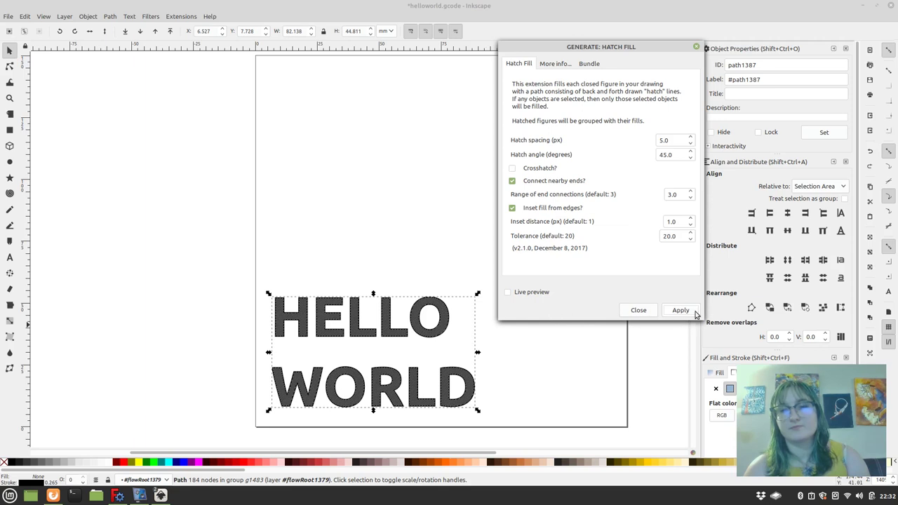
pyautogui.click(680, 311)
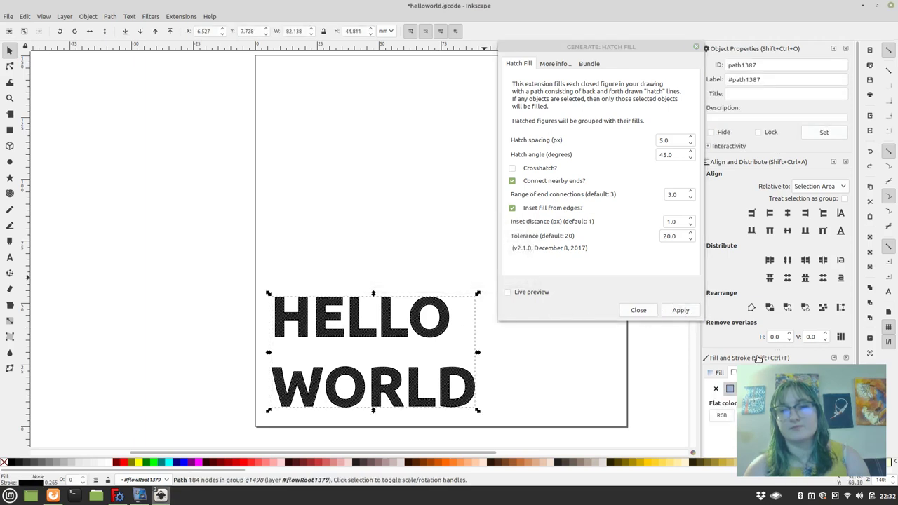
pyautogui.click(638, 310)
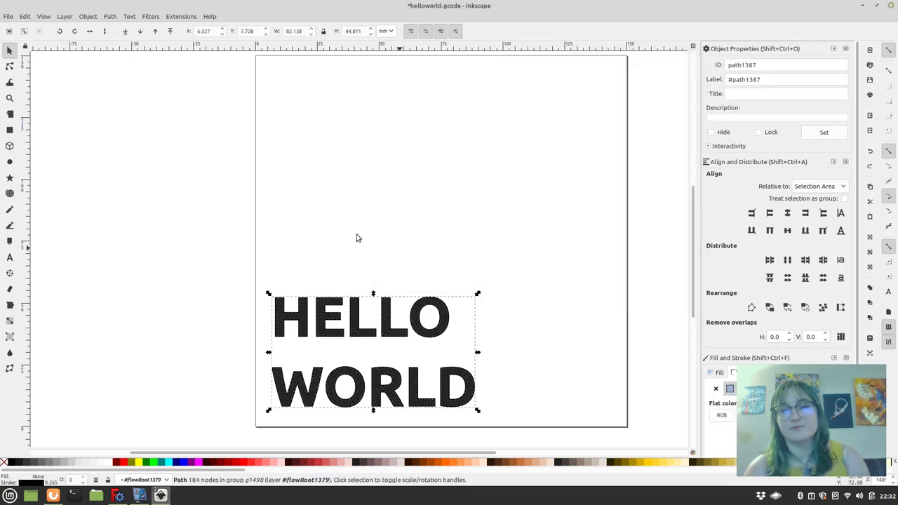
# - Save the hatched drawing as helloworld_hatched.gcode plotter G-code and return to NC Viewer
pyautogui.click(8, 16)
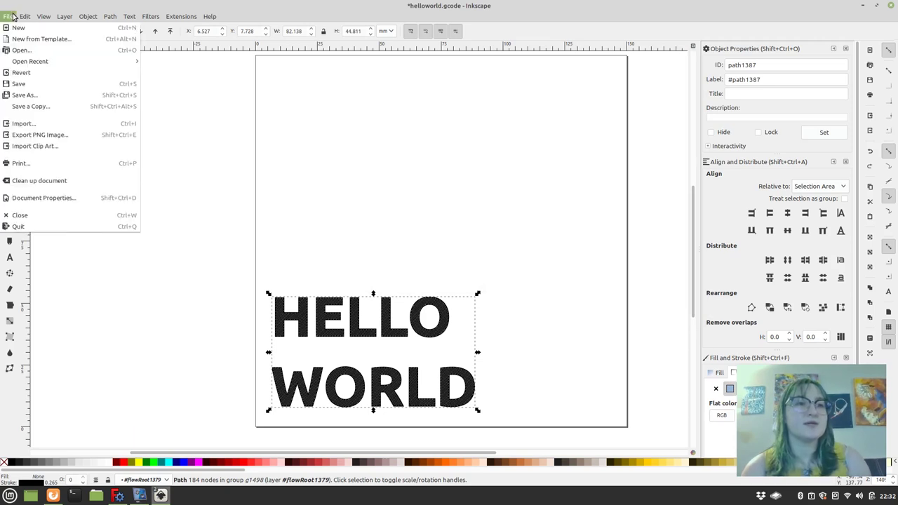
pyautogui.click(37, 94)
pyautogui.click(314, 121)
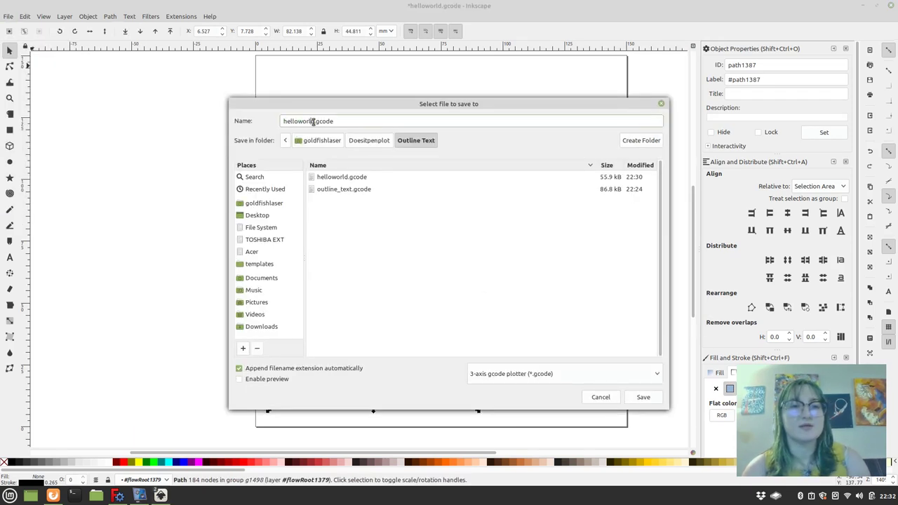
pyautogui.write('_')
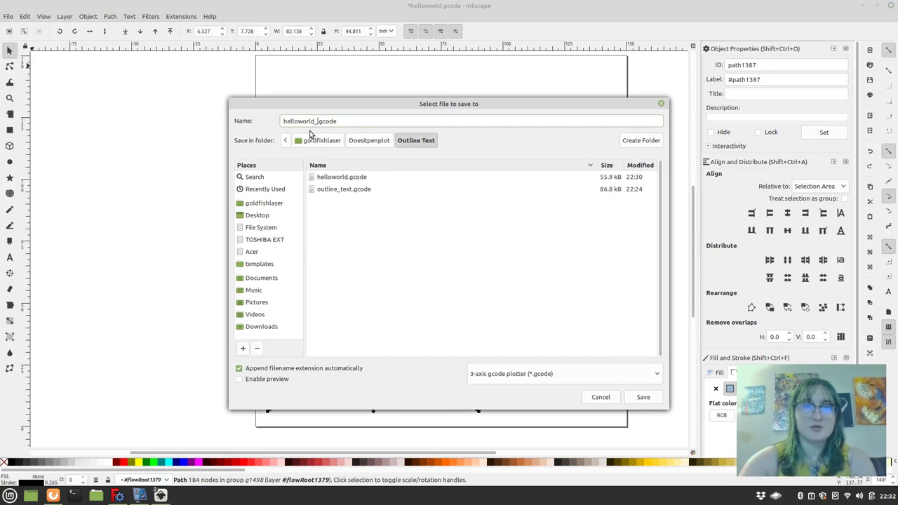
pyautogui.write('hatched')
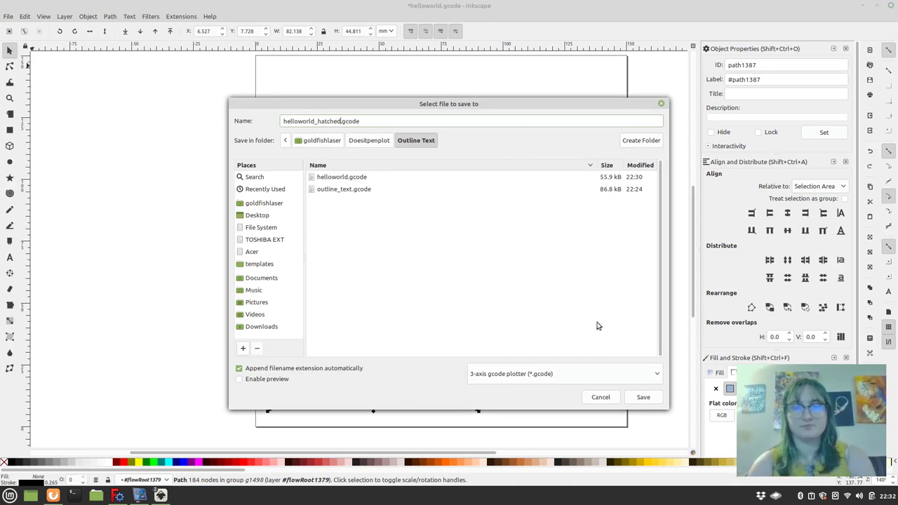
pyautogui.click(644, 397)
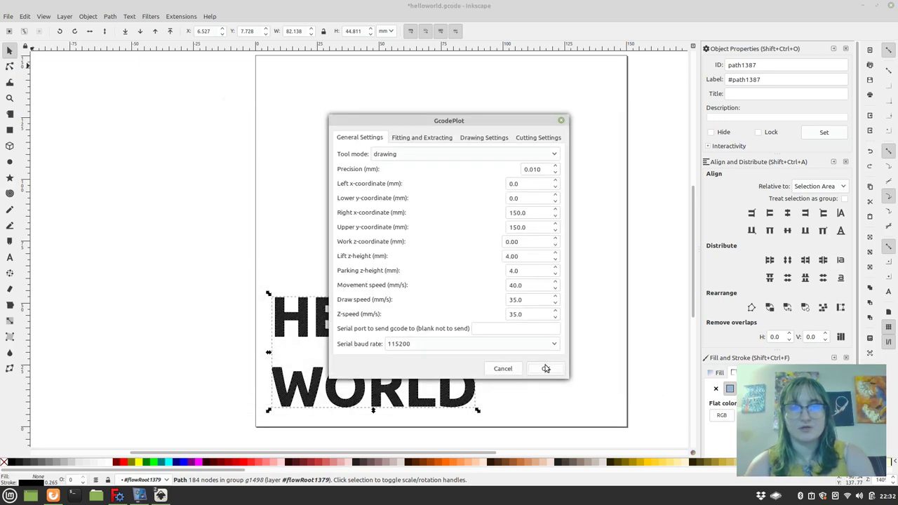
pyautogui.click(53, 495)
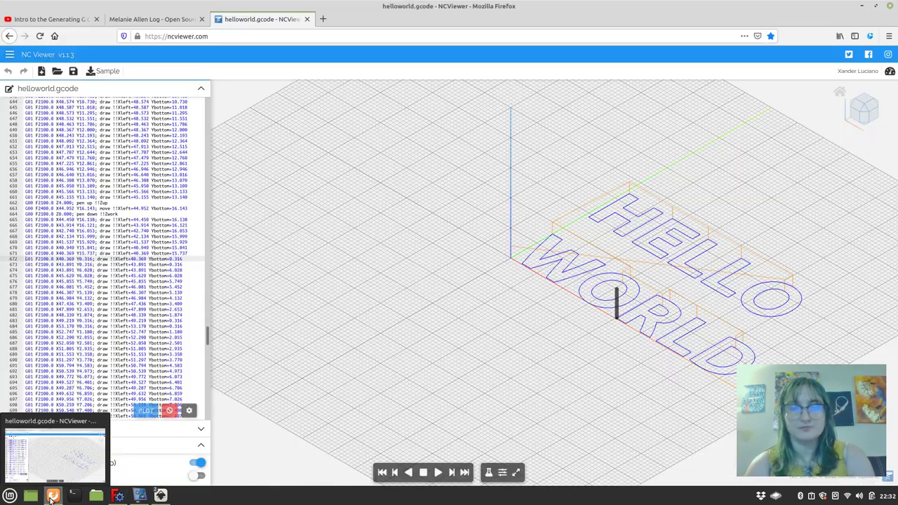
# - Load helloworld_hatched.gcode into NC Viewer and play the hatched toolpath simulation
pyautogui.click(58, 73)
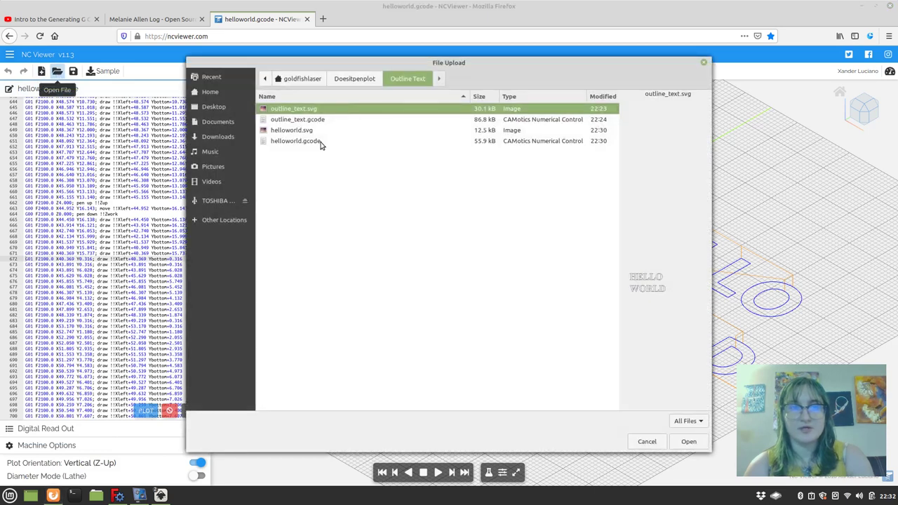
pyautogui.click(160, 496)
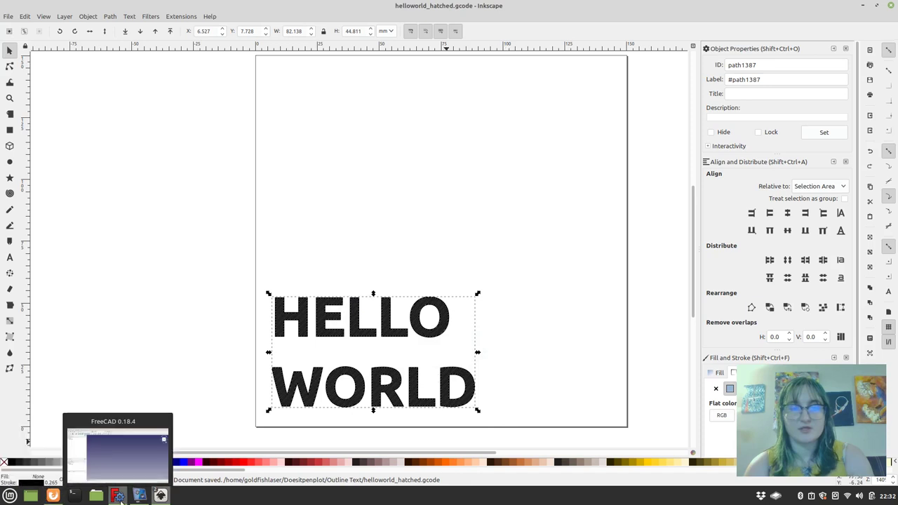
pyautogui.click(53, 496)
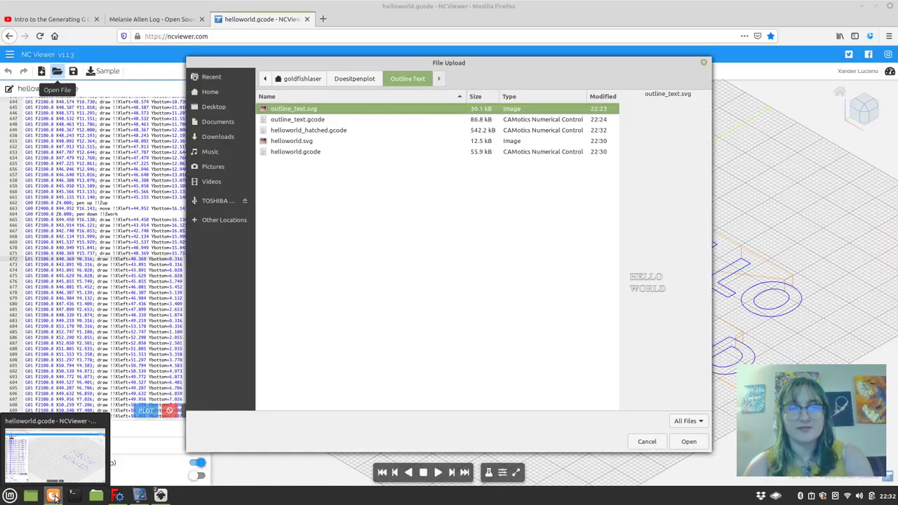
pyautogui.rightClick(366, 222)
pyautogui.click(286, 133)
pyautogui.click(288, 130)
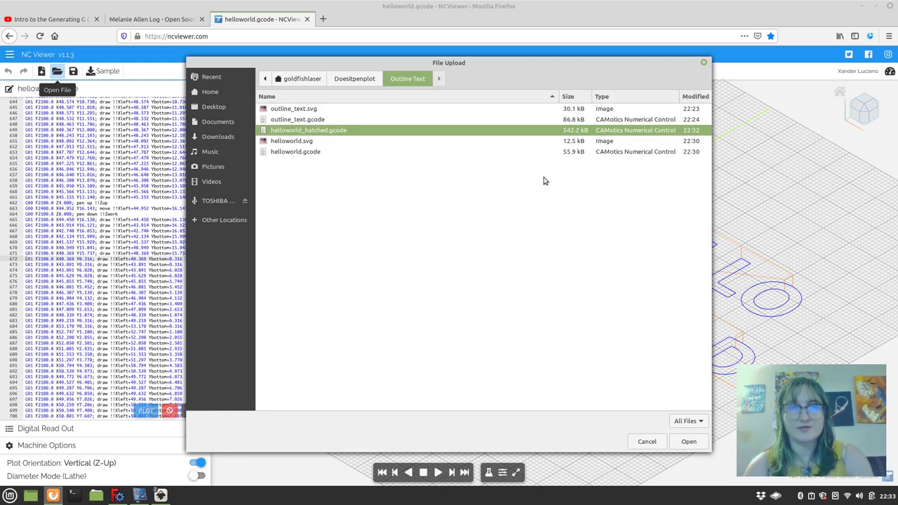
pyautogui.click(691, 442)
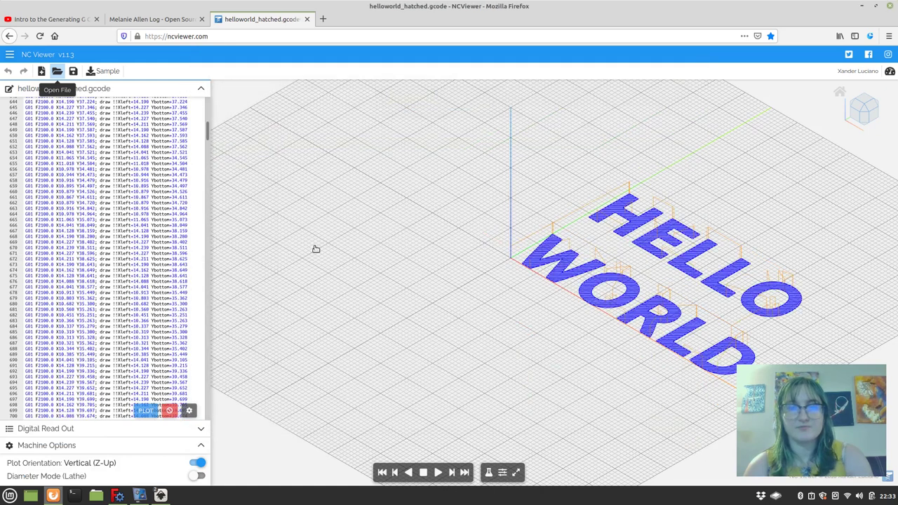
pyautogui.click(437, 473)
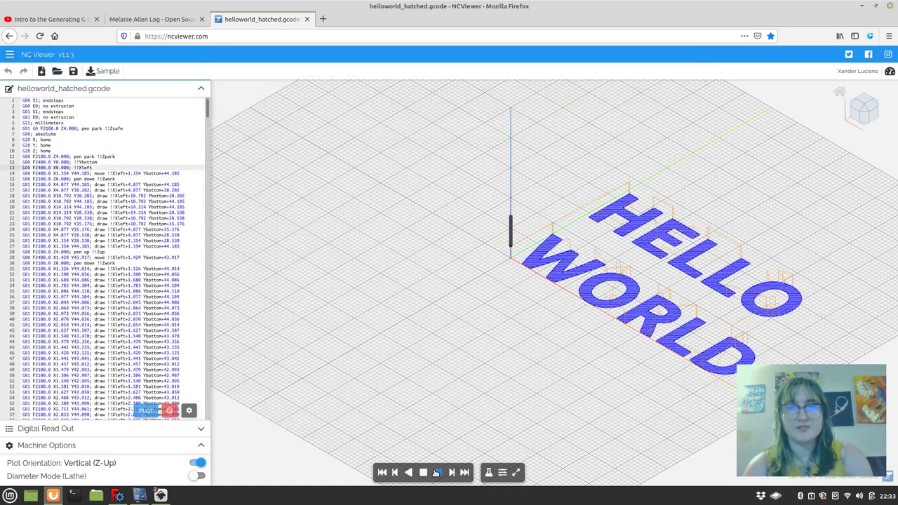